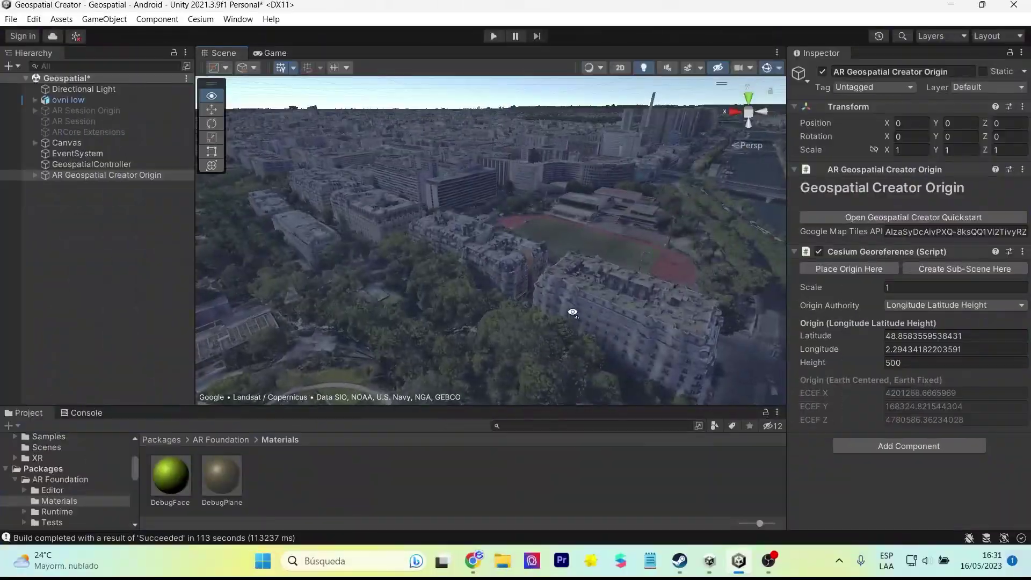
# - Look around the Paris city tiles in the Scene view, swinging toward the trees and Eiffel Tower
pyautogui.moveTo(611, 318)
pyautogui.mouseDown(button='right')
pyautogui.moveTo(493, 300)
pyautogui.moveTo(557, 298)
pyautogui.moveTo(374, 233)
pyautogui.moveTo(665, 237)
pyautogui.mouseUp(button='right')
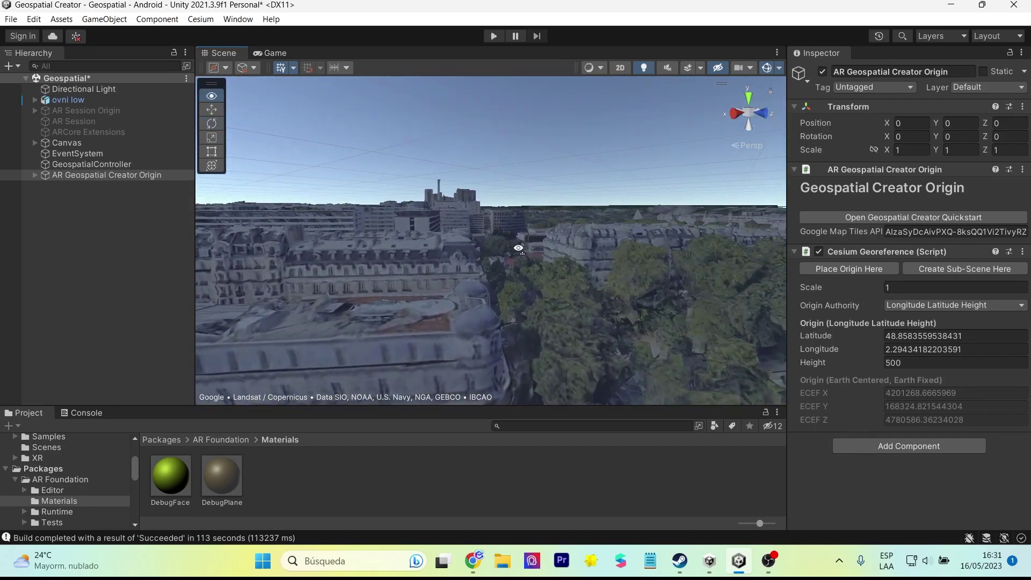
pyautogui.moveTo(664, 236)
pyautogui.mouseDown(button='right')
pyautogui.moveTo(571, 250)
pyautogui.moveTo(744, 255)
pyautogui.moveTo(584, 190)
pyautogui.moveTo(533, 117)
pyautogui.moveTo(508, 162)
pyautogui.moveTo(275, 152)
pyautogui.mouseUp(button='right')
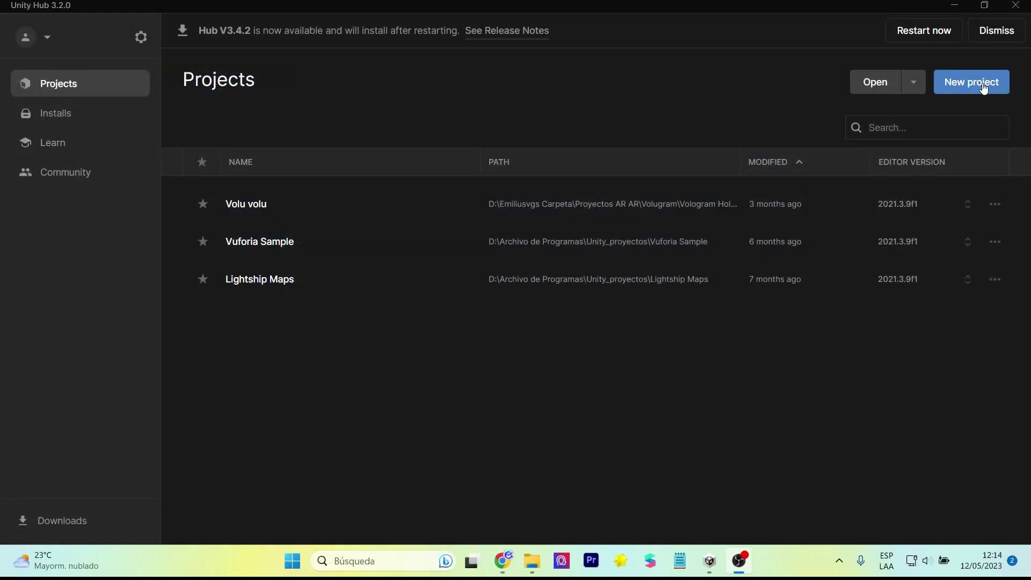
# - Create a new 3D project with the name 'Geospatial Creator'
pyautogui.click(983, 86)
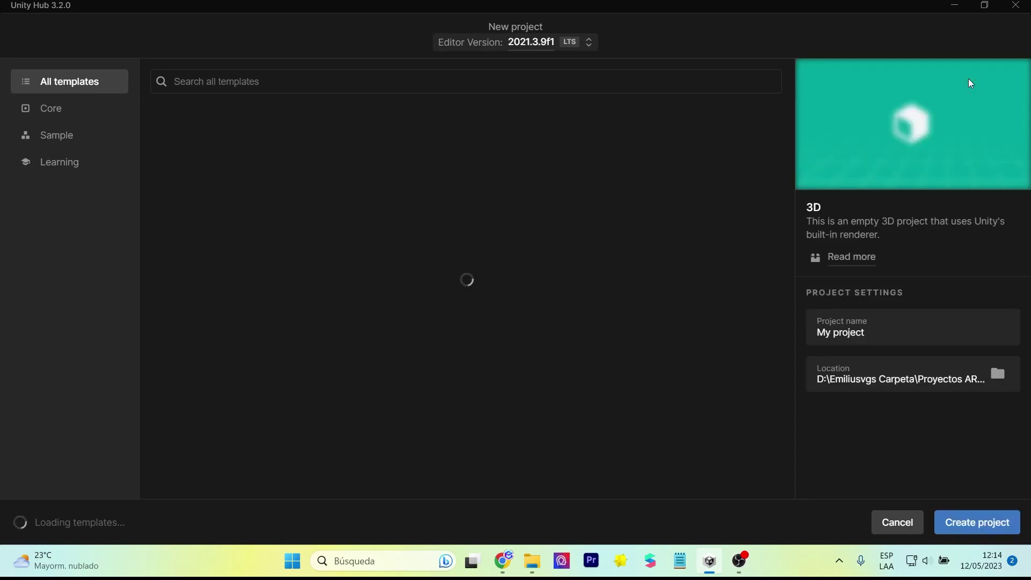
pyautogui.tripleClick(883, 337)
pyautogui.write('Geospatial ')
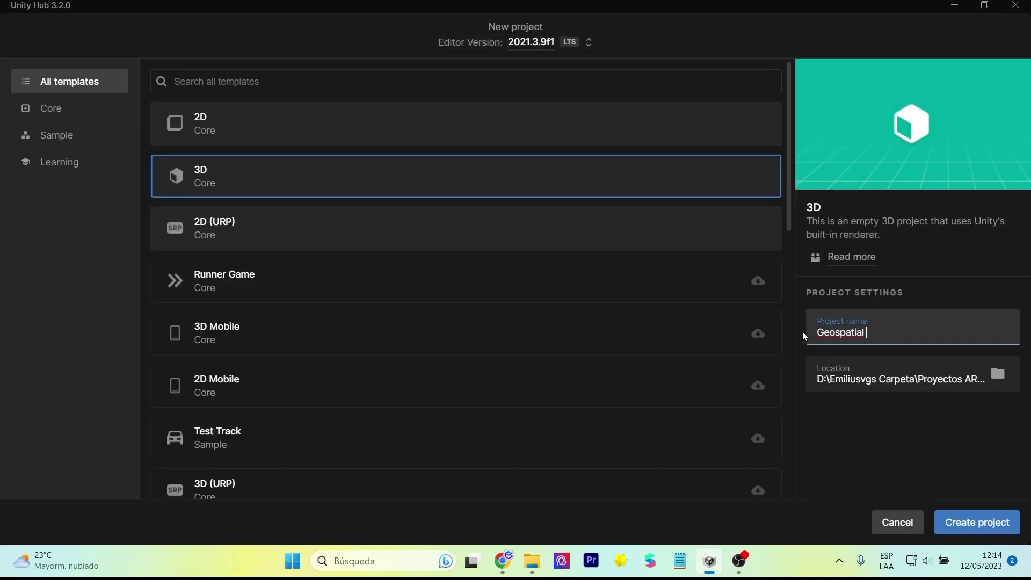
pyautogui.write('Creator')
pyautogui.click(983, 529)
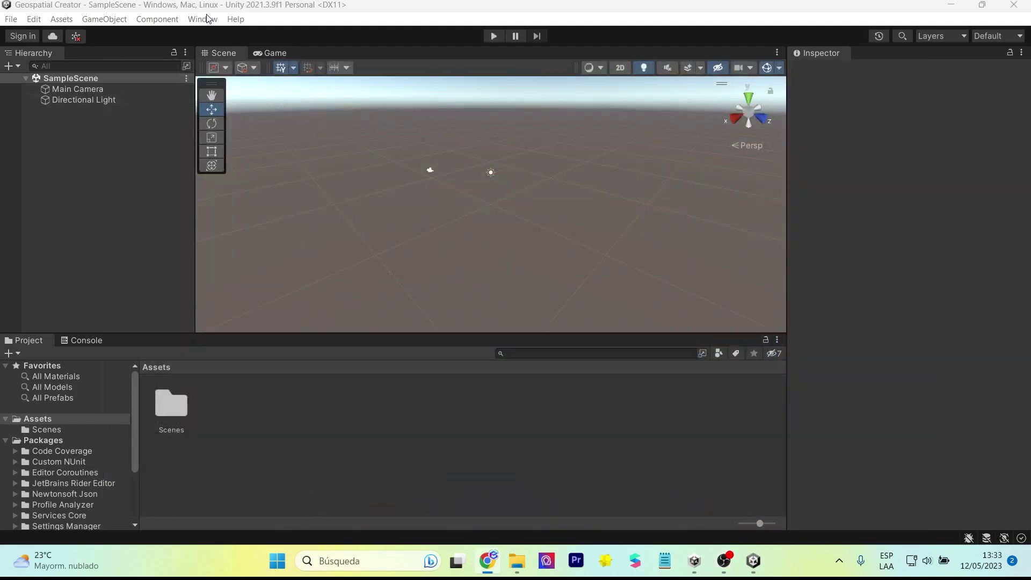
# - Open the Package Manager on Unity Registry packages and install ARCore XR Plugin
pyautogui.click(206, 19)
pyautogui.click(257, 175)
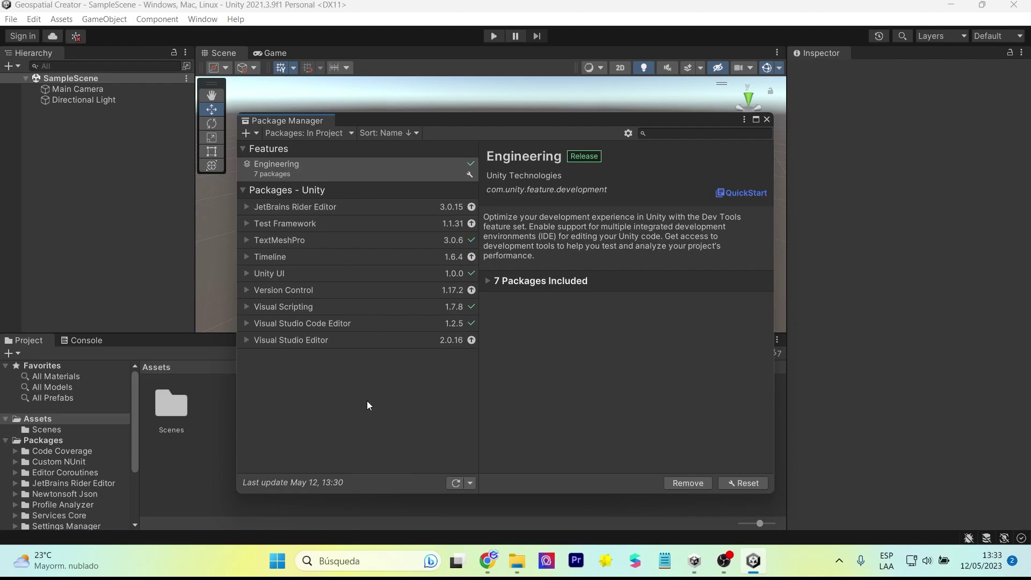
pyautogui.click(304, 132)
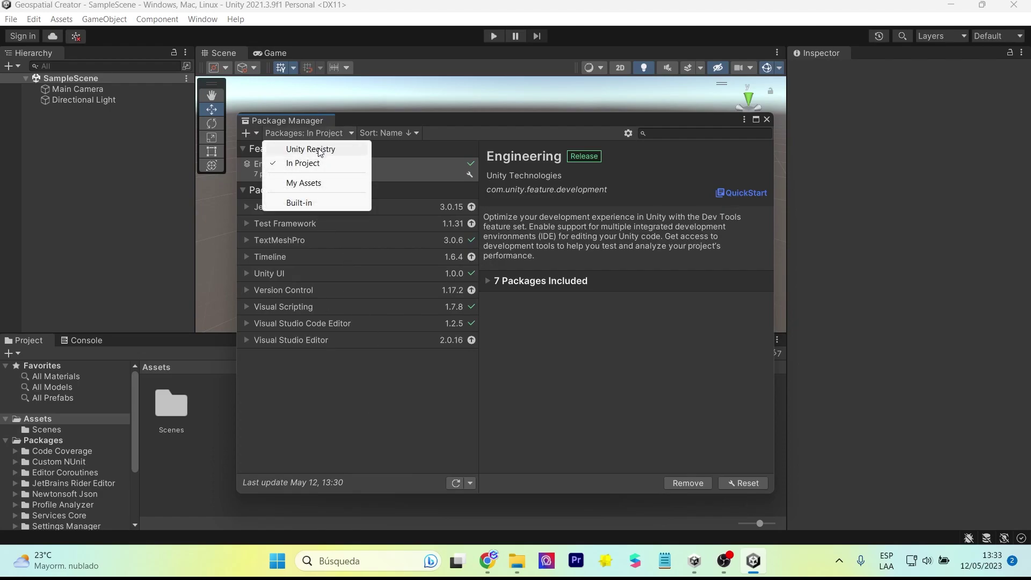
pyautogui.click(320, 146)
pyautogui.write('arcore')
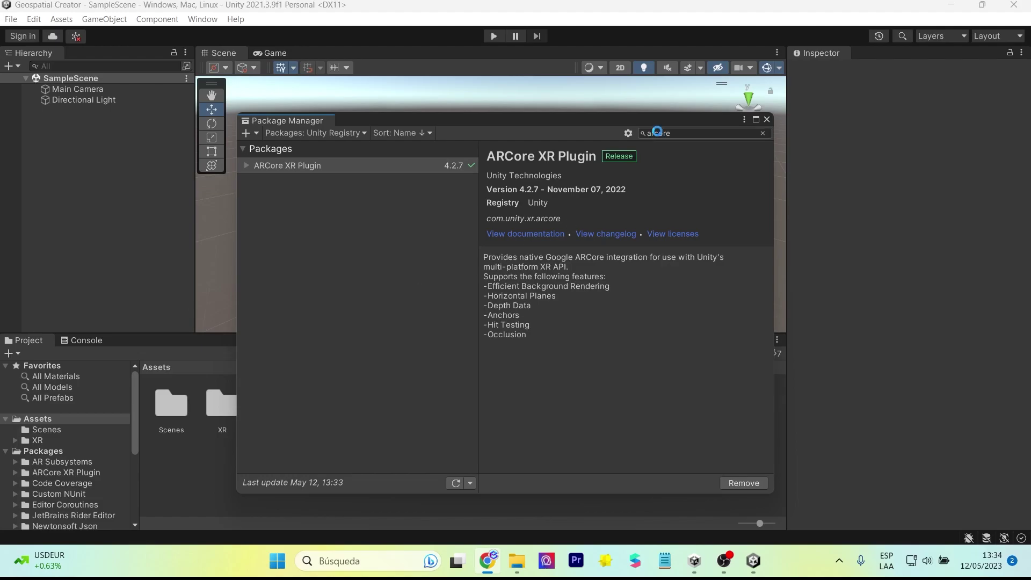
# - Install AR Foundation 4.2.7, then filter the package list back to In Project
pyautogui.press('BackSpace')
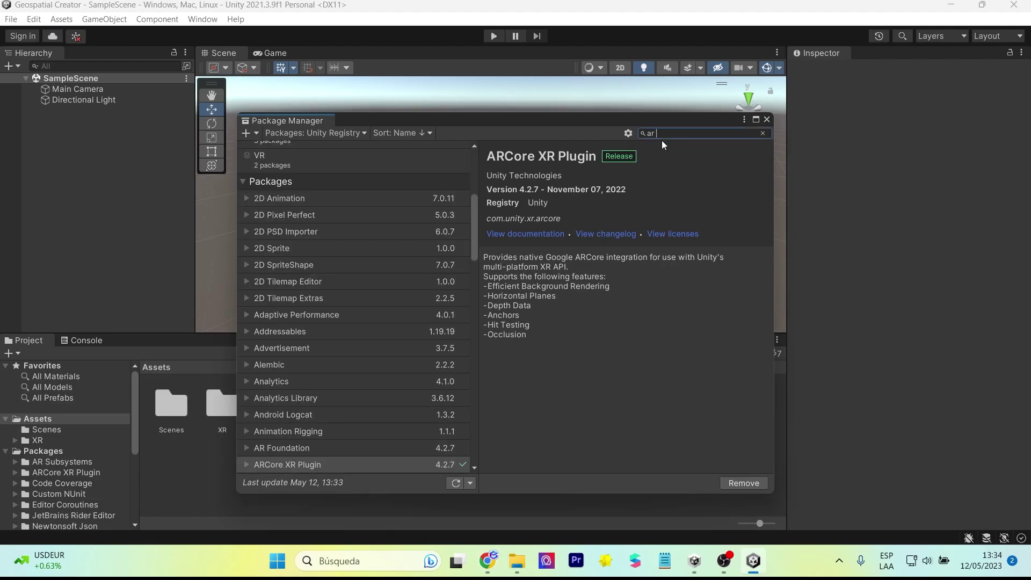
pyautogui.write('f')
pyautogui.click(391, 165)
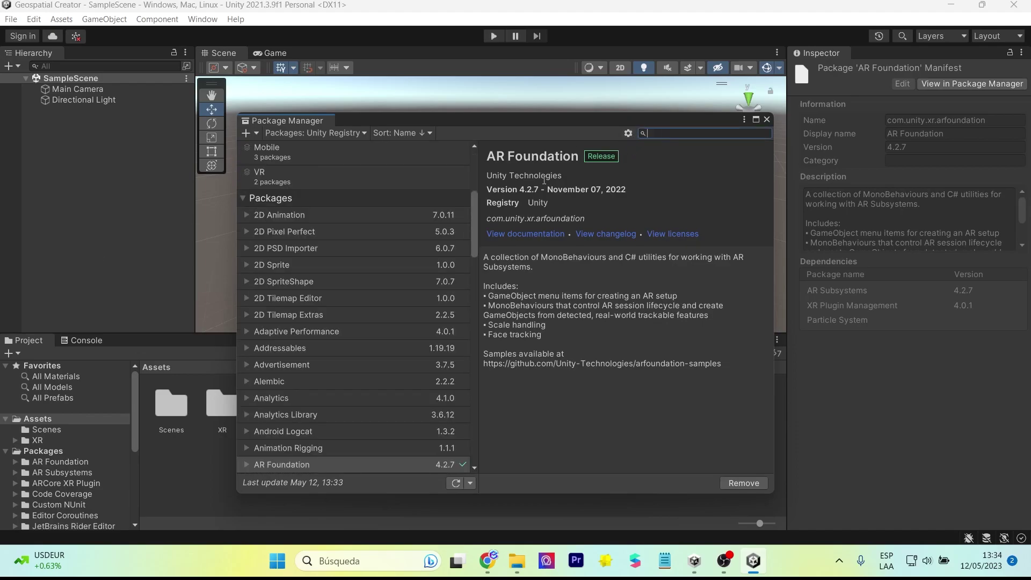
pyautogui.click(297, 132)
pyautogui.click(308, 159)
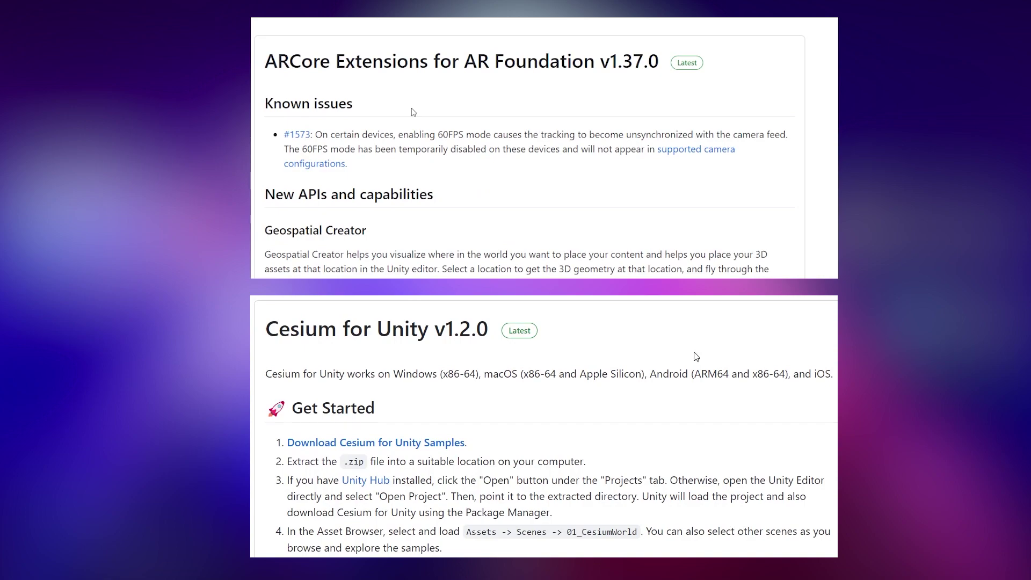
# - Download the ARCore Extensions v1.37.0 .tgz asset from the repository's Releases page
pyautogui.scroll(-1, 60, 254)
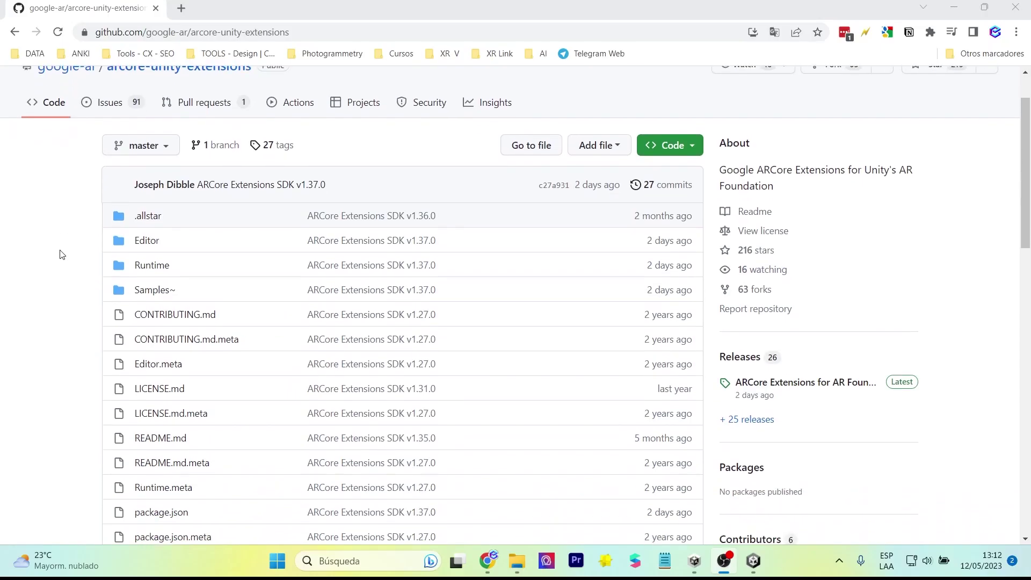
pyautogui.scroll(-3, 382, 293)
pyautogui.scroll(-5, 382, 293)
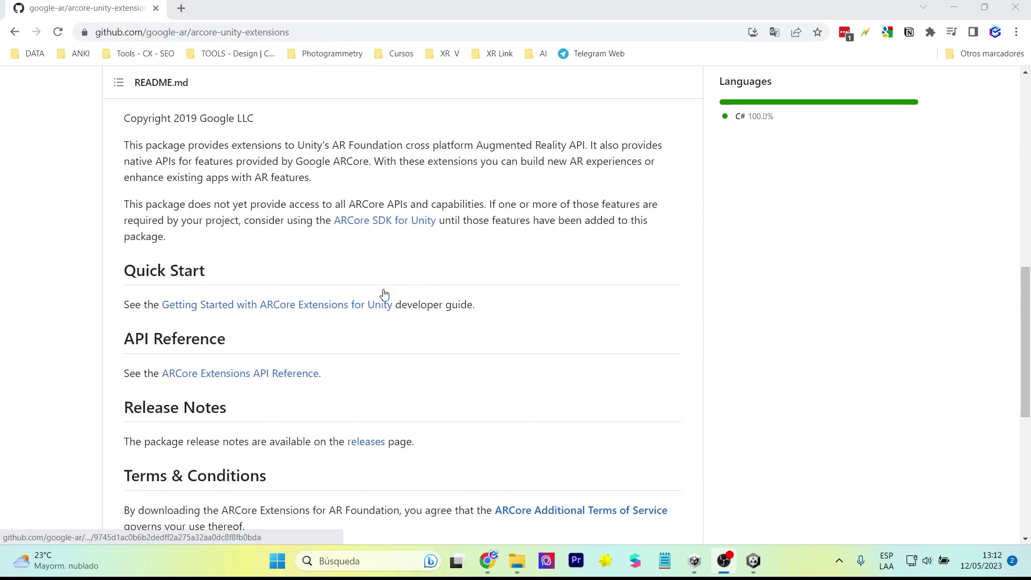
pyautogui.scroll(-1, 362, 371)
pyautogui.click(363, 374)
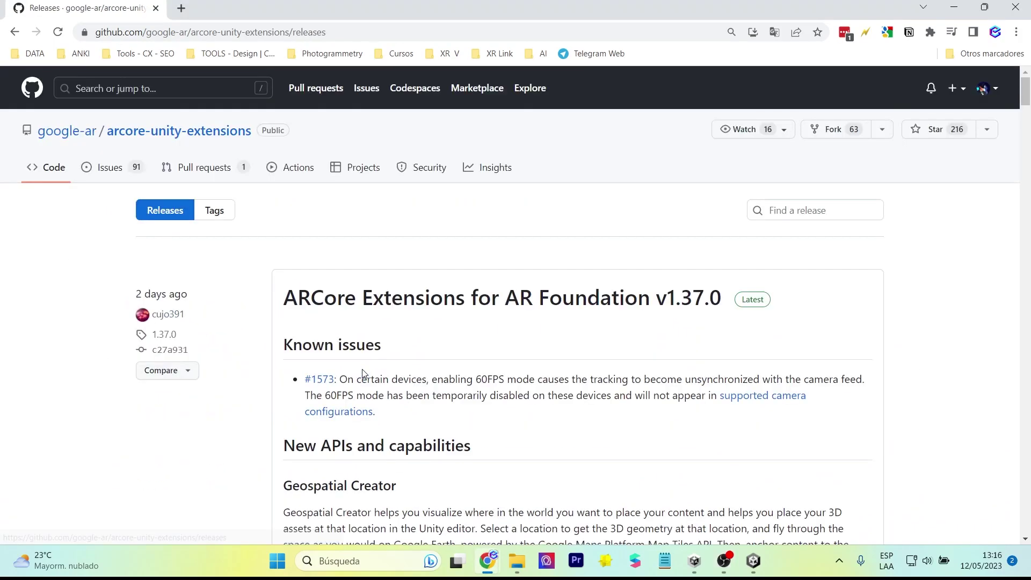
pyautogui.click(559, 309)
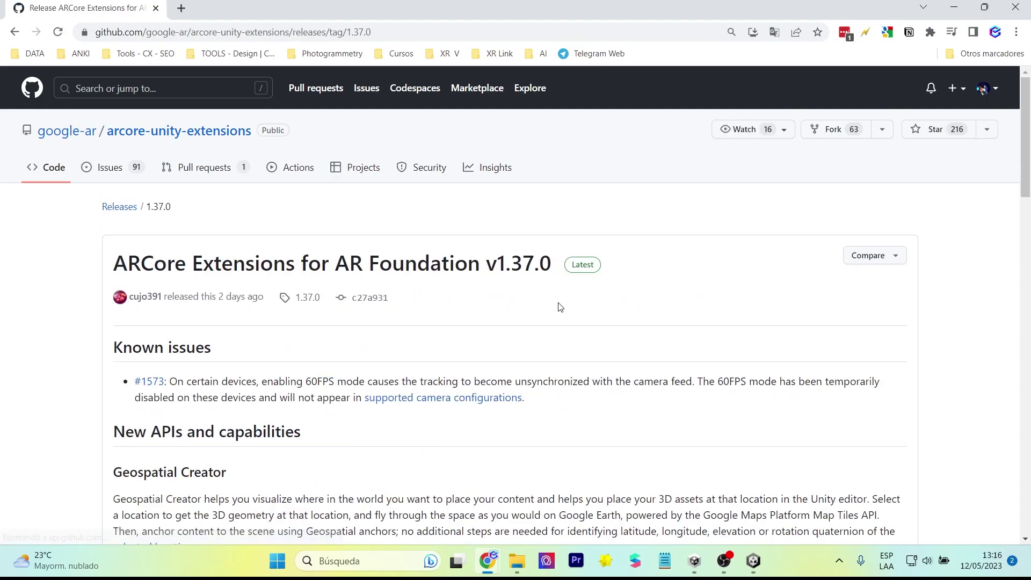
pyautogui.scroll(-5, 558, 307)
pyautogui.scroll(-6, 559, 306)
pyautogui.scroll(-5, 558, 306)
pyautogui.scroll(-6, 559, 307)
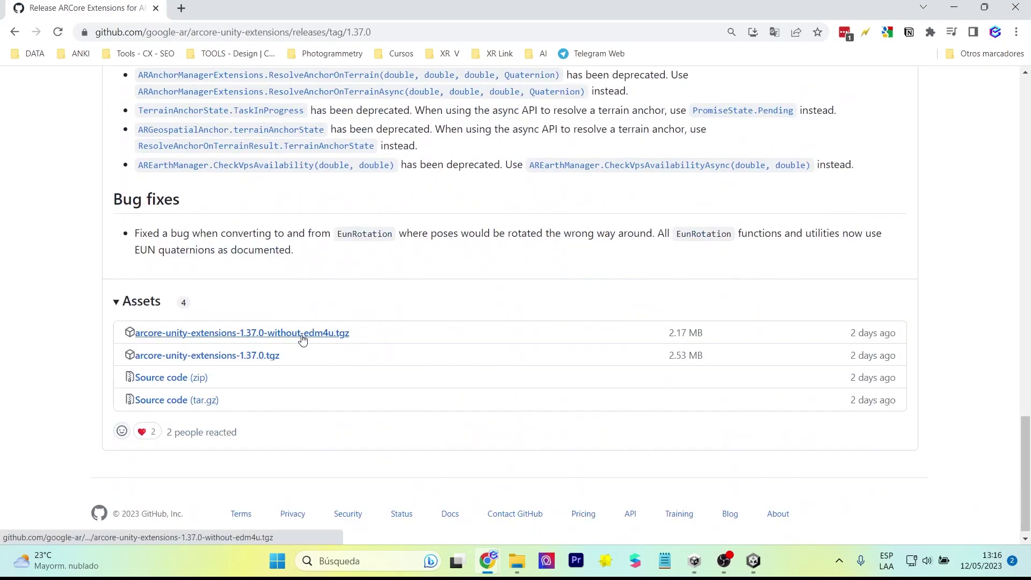
pyautogui.click(253, 357)
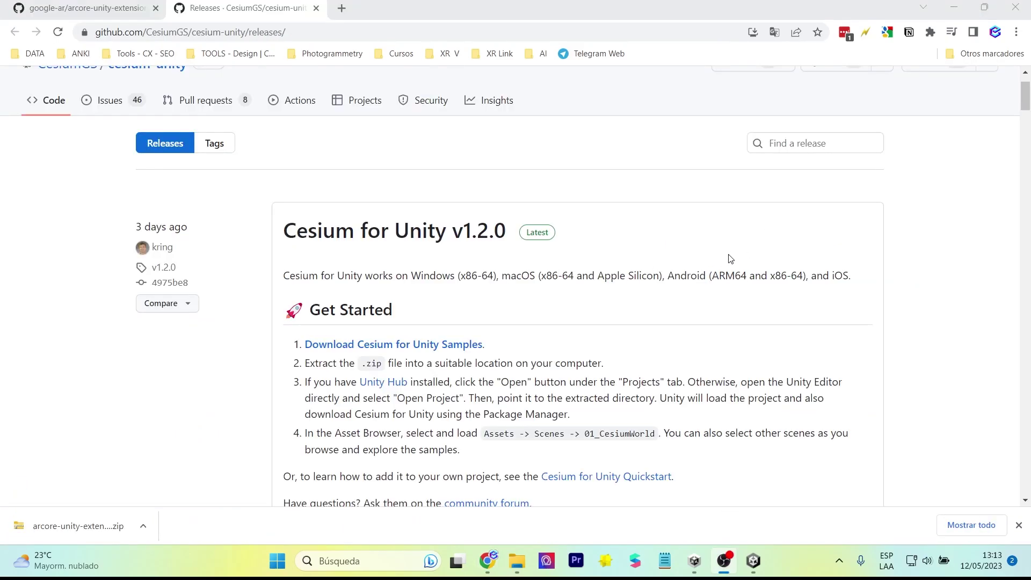
# - Download com.cesium.unity-1.2.0.tgz from the Cesium for Unity v1.2.0 release
pyautogui.scroll(-5, 682, 265)
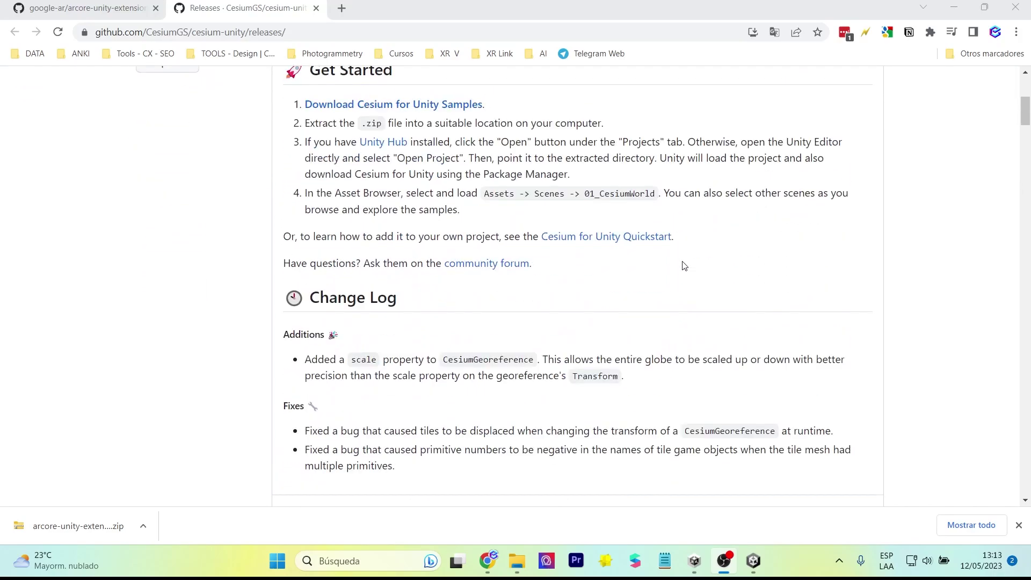
pyautogui.scroll(5, 682, 265)
pyautogui.click(421, 236)
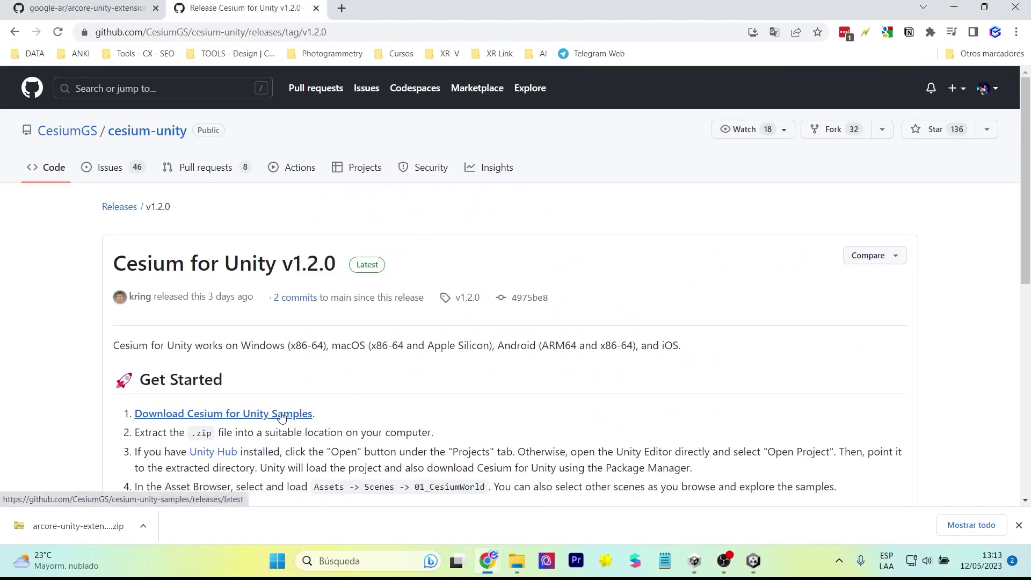
pyautogui.scroll(-5, 491, 341)
pyautogui.scroll(-1, 494, 343)
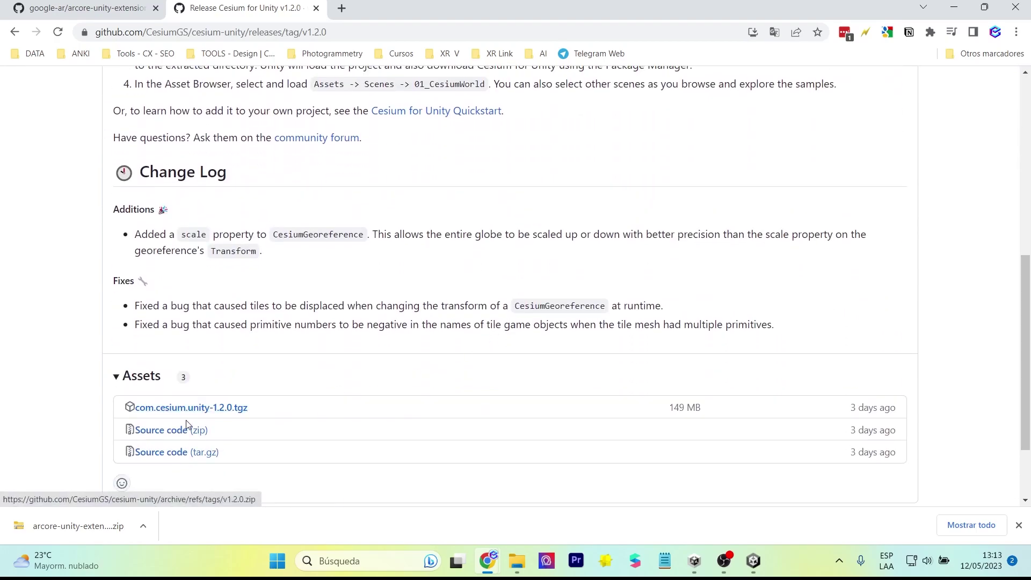
pyautogui.click(202, 410)
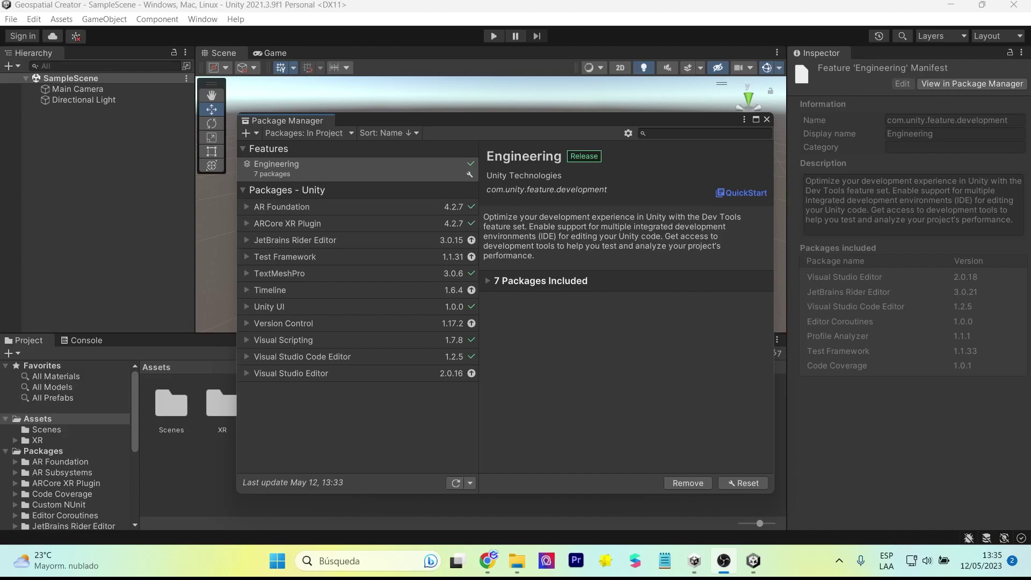
# - Add ARCore Extensions from the arcore-unity-extensions-1.37.0 tarball in Package Manager
pyautogui.click(250, 133)
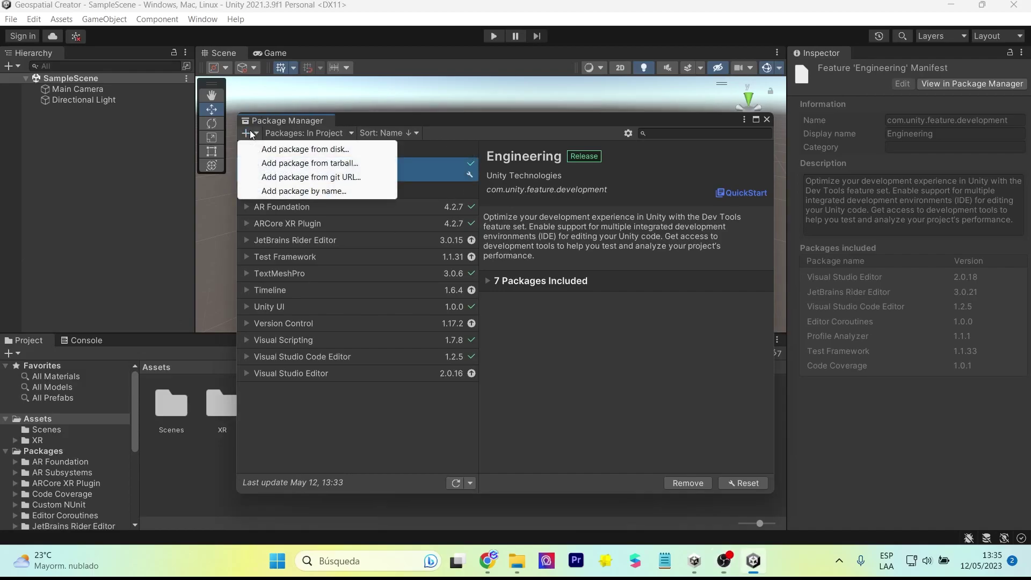
pyautogui.click(316, 164)
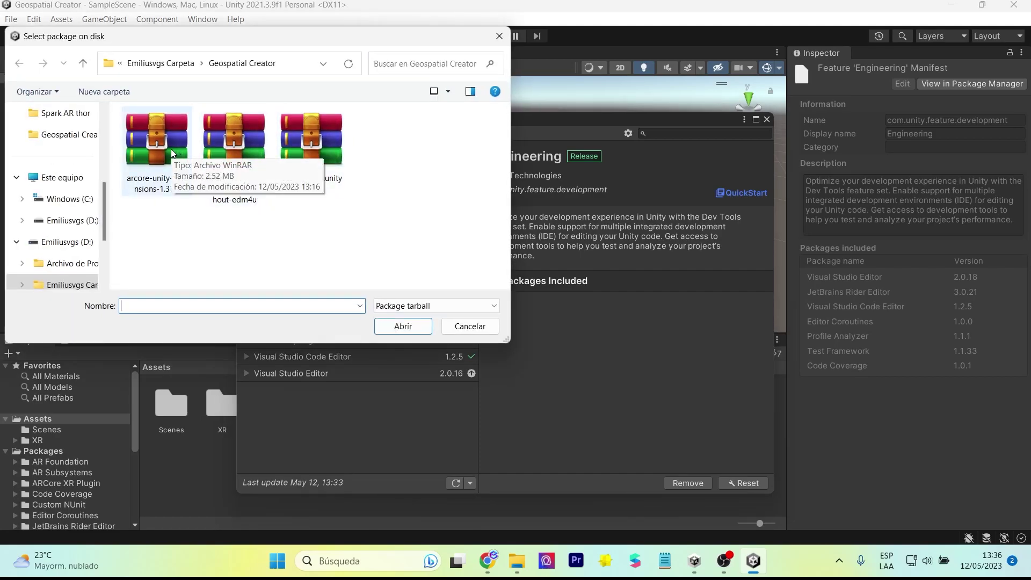
pyautogui.click(174, 168)
pyautogui.click(403, 326)
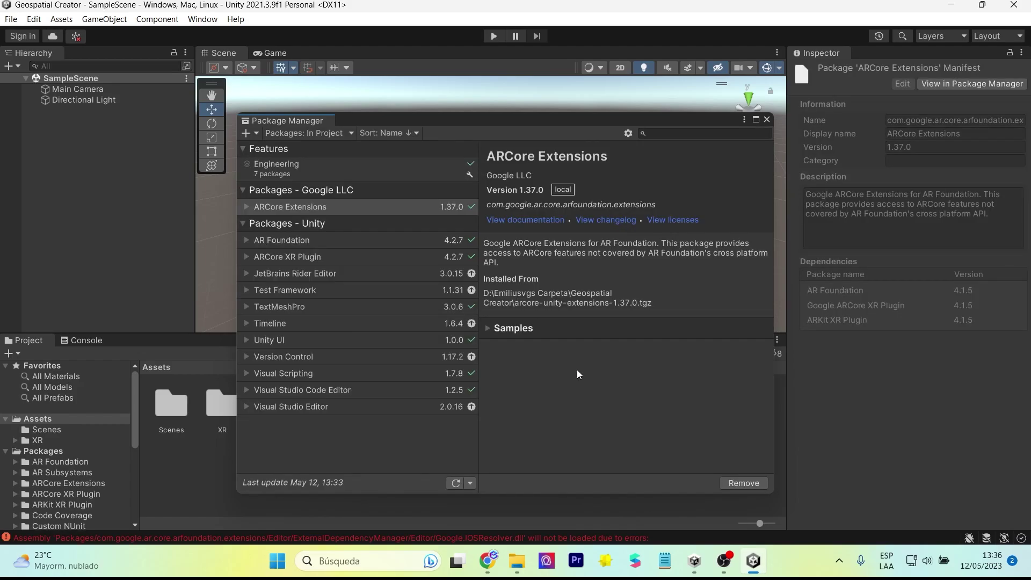
# - Import the package's Geospatial Sample and begin adding another tarball package
pyautogui.click(488, 329)
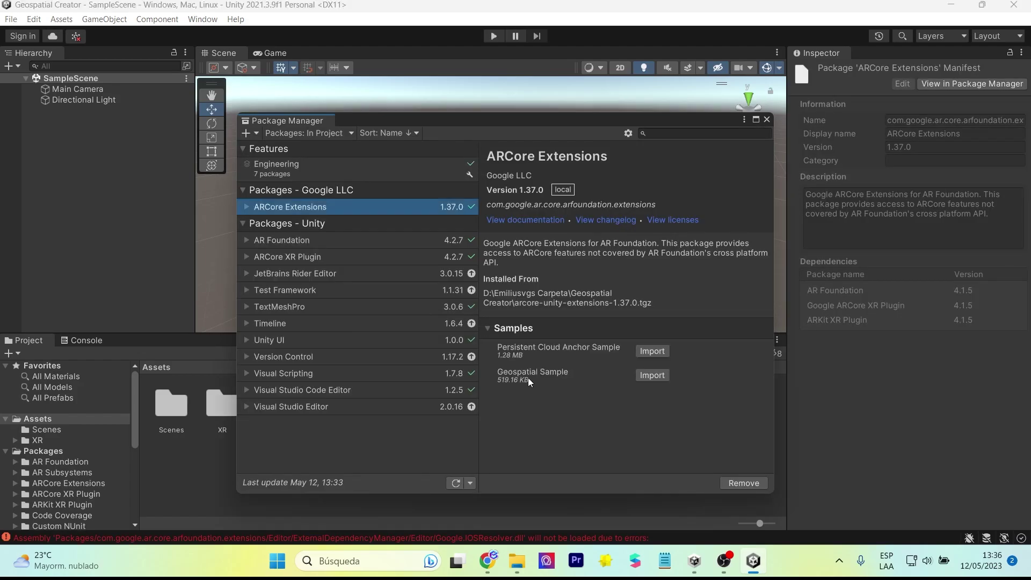
pyautogui.click(647, 375)
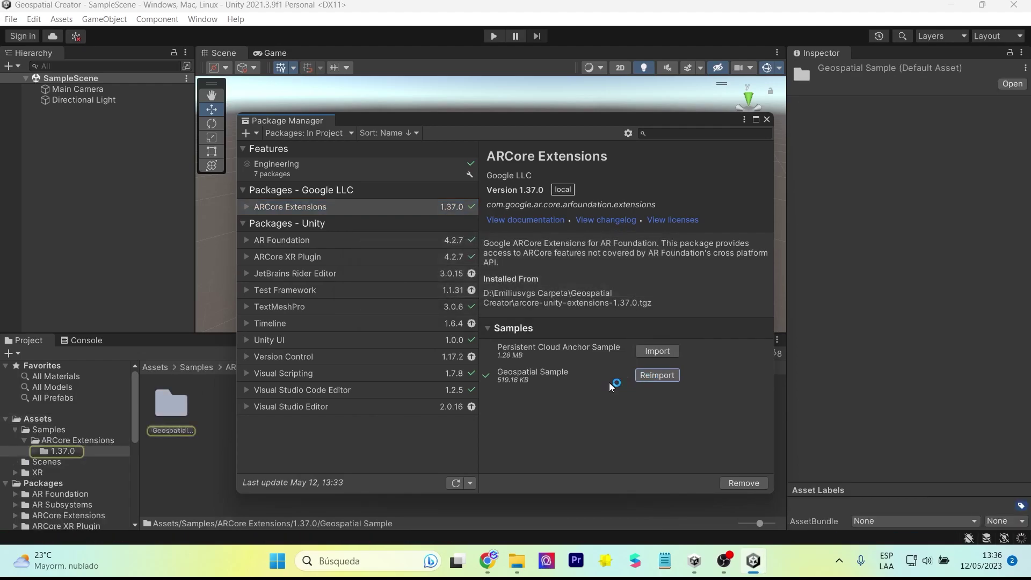
pyautogui.click(256, 134)
pyautogui.click(286, 161)
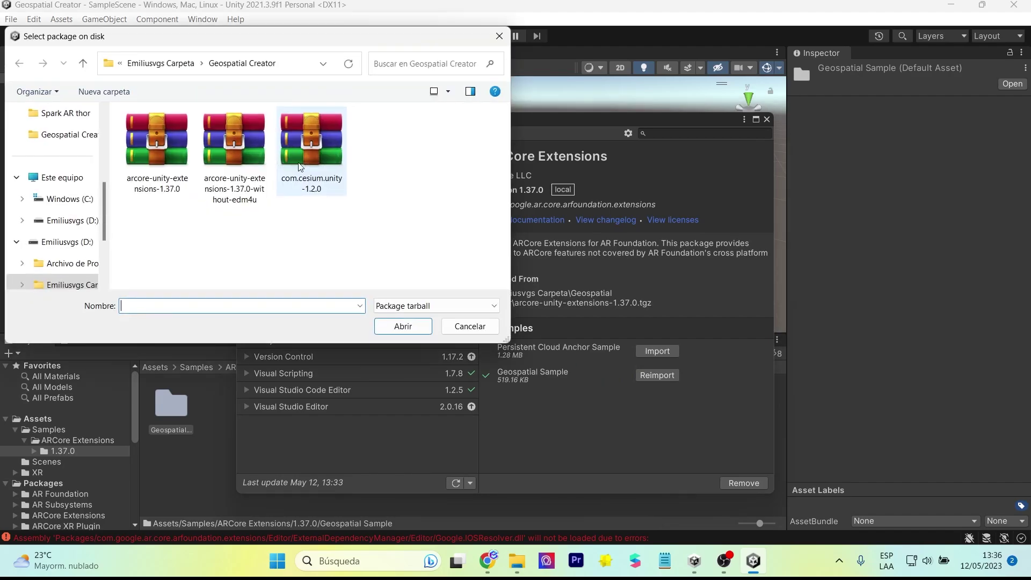
# - Add the com.cesium.unity-1.2.0 tarball and accept enabling native input backends with restart
pyautogui.click(315, 146)
pyautogui.click(392, 328)
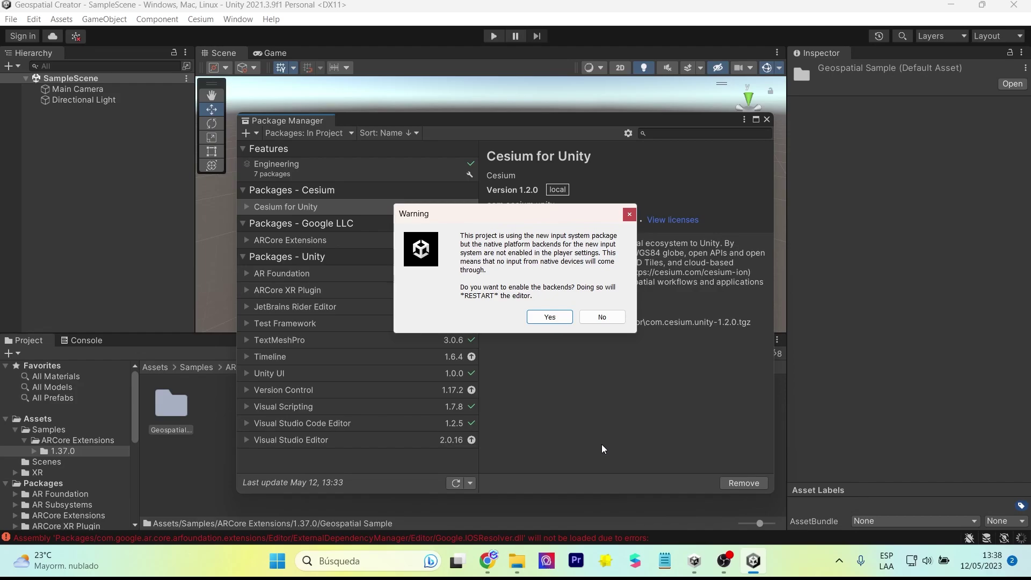
pyautogui.click(543, 321)
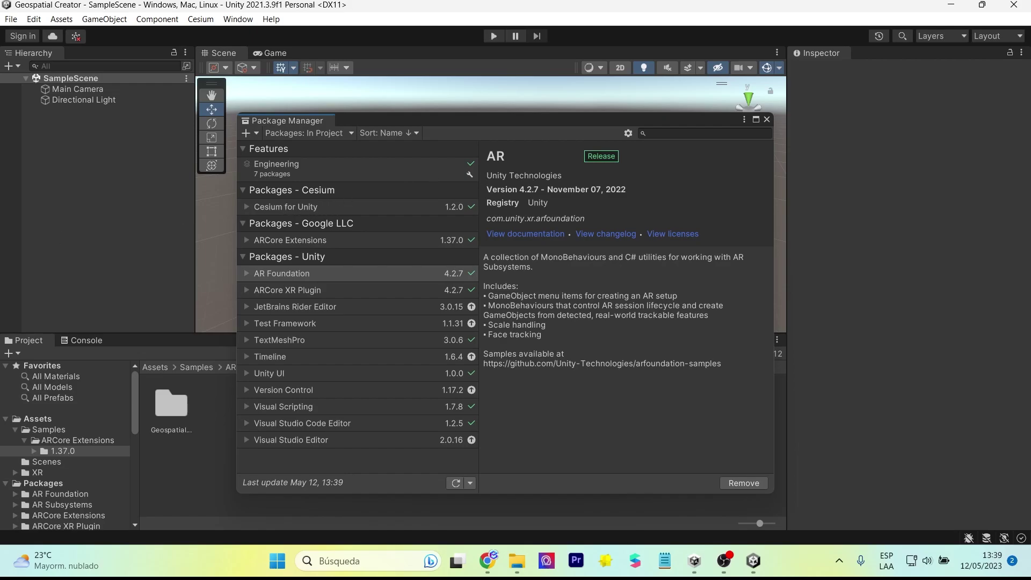
pyautogui.click(764, 121)
# - Open the Geospatial scene from Geospatial Sample > Scenes in the Project window
pyautogui.doubleClick(181, 411)
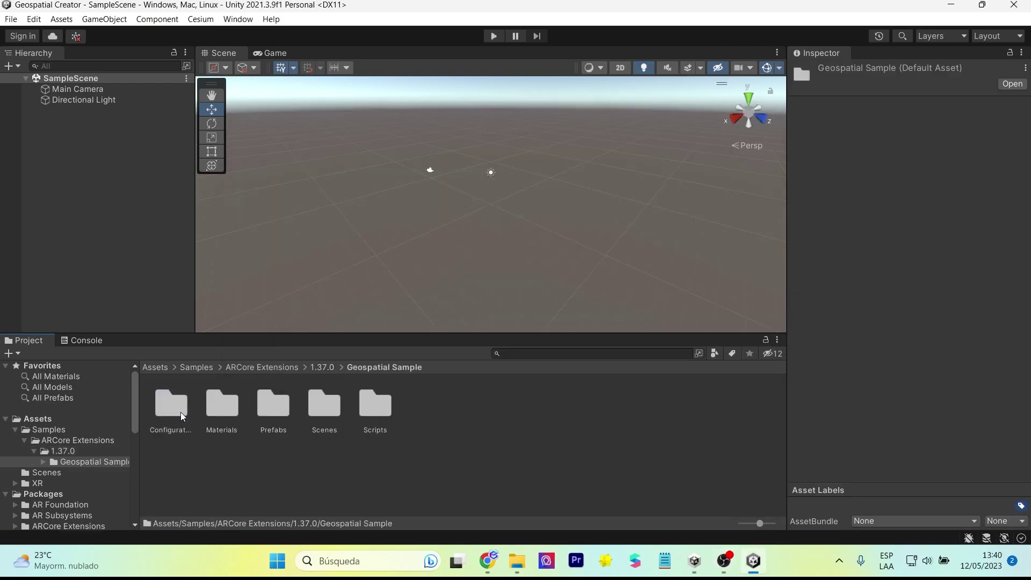
pyautogui.doubleClick(320, 404)
pyautogui.doubleClick(170, 402)
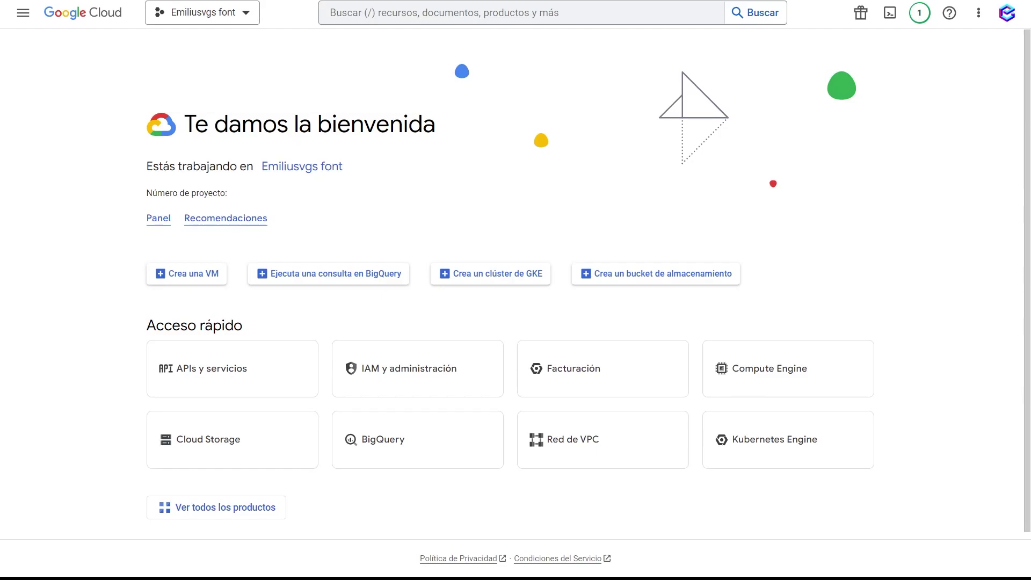
# - Create a new Cloud project named geospatialcreator and switch to it
pyautogui.click(203, 13)
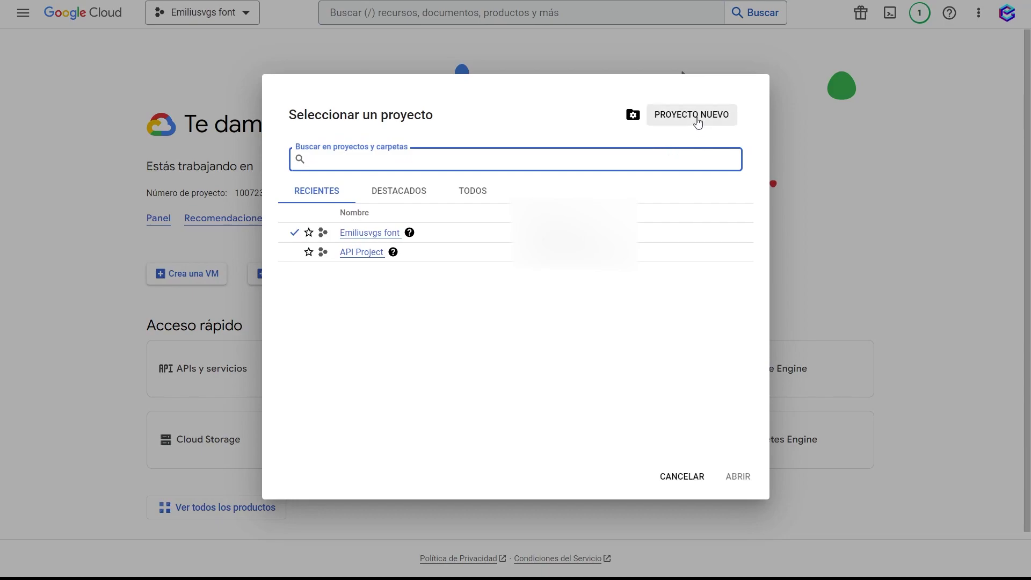
pyautogui.click(694, 116)
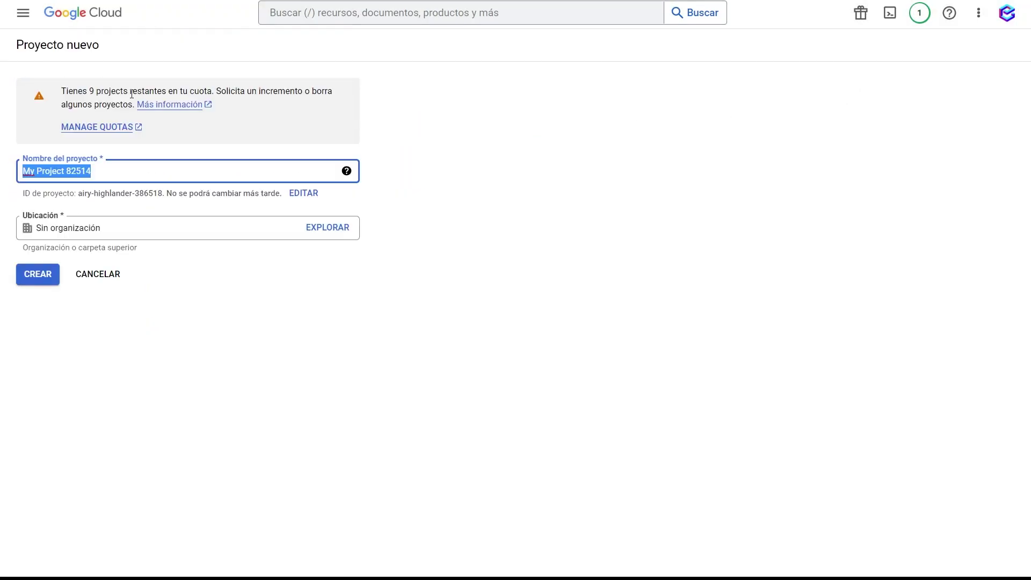
pyautogui.write('geo')
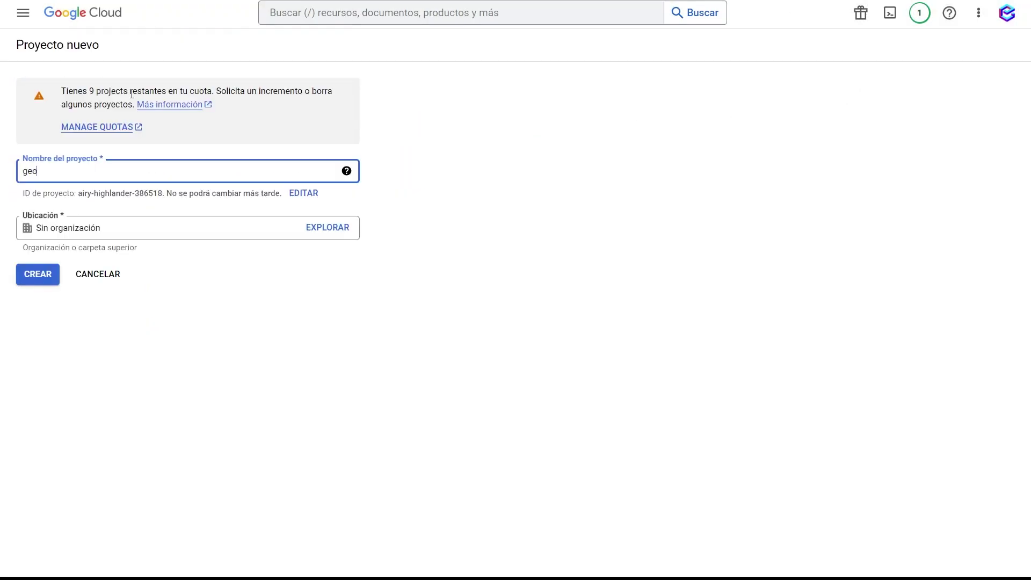
pyautogui.write('eator')
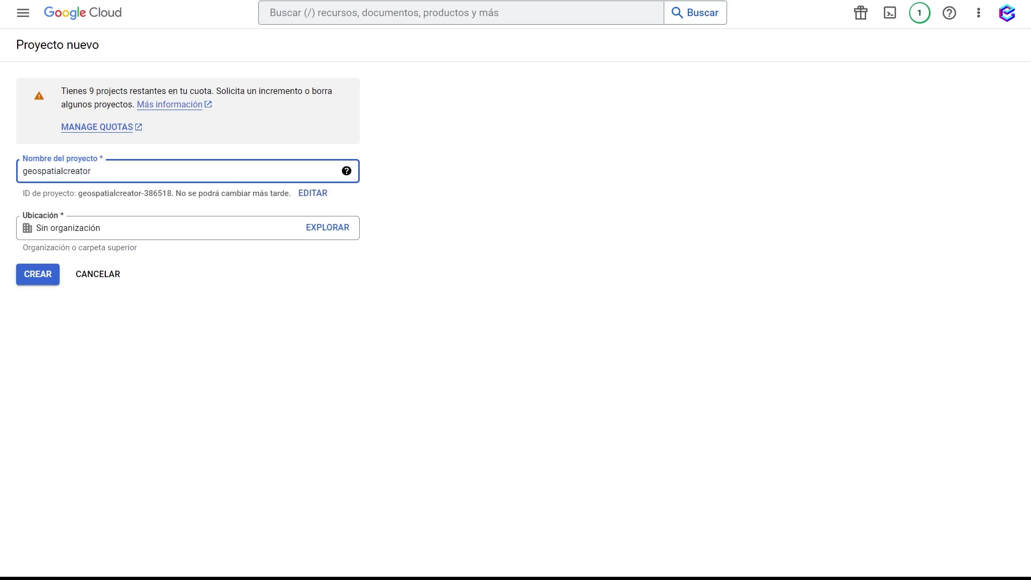
pyautogui.click(38, 276)
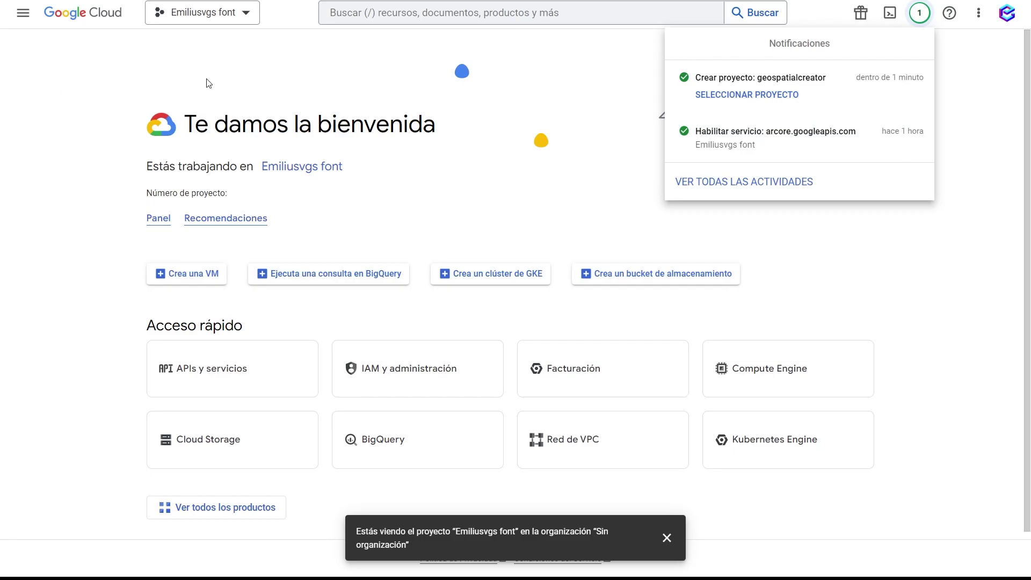
pyautogui.click(210, 19)
pyautogui.click(219, 19)
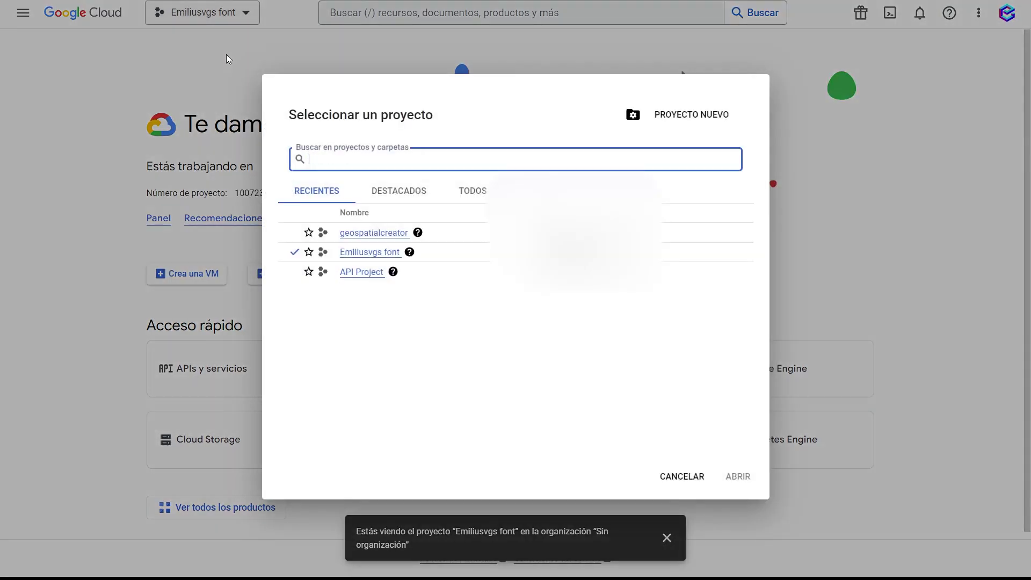
pyautogui.click(373, 233)
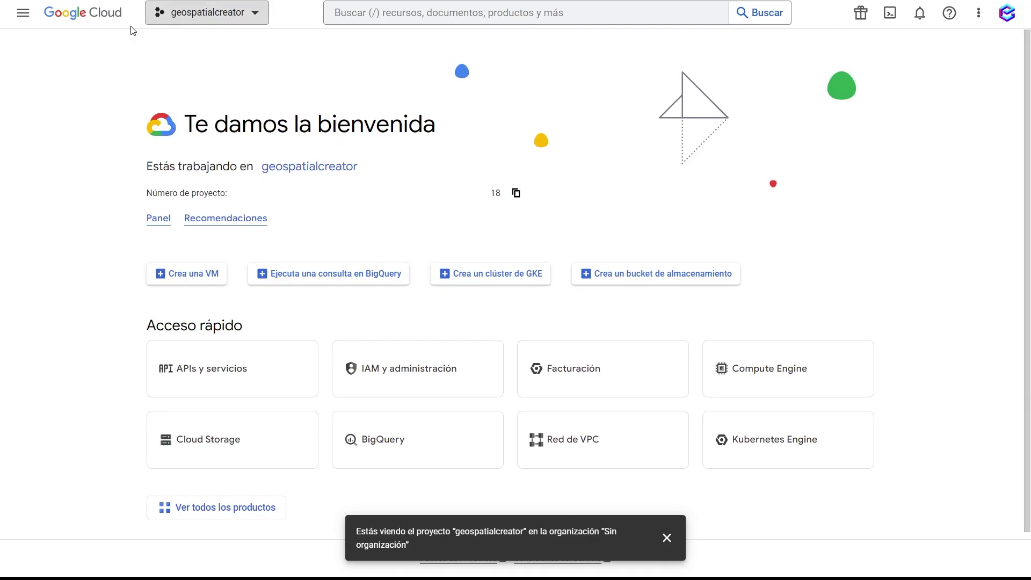
# - Go to APIs y servicios > APIs y servicios habilitados for the project
pyautogui.click(16, 16)
pyautogui.moveTo(145, 150)
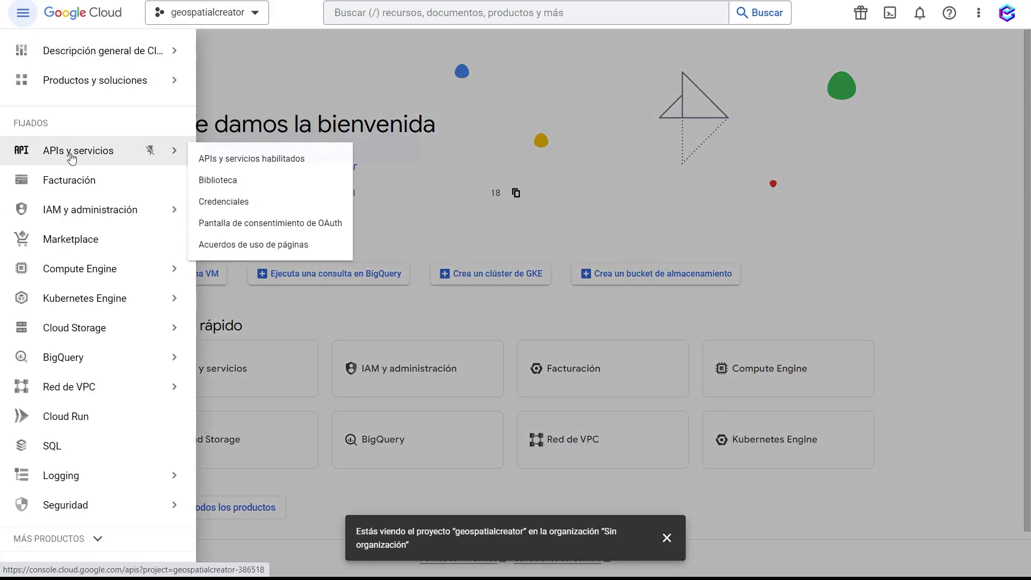
pyautogui.click(407, 137)
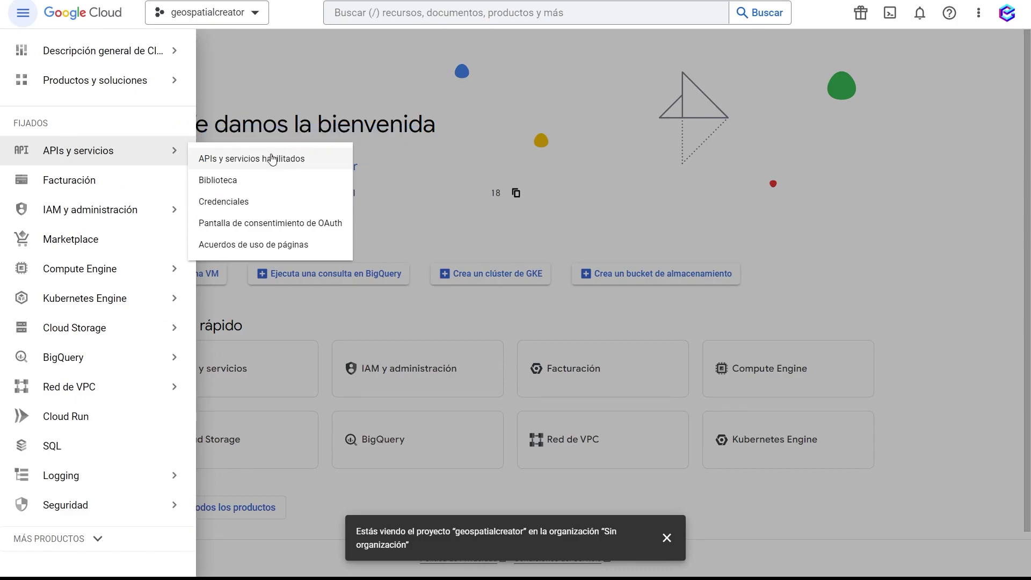
pyautogui.click(261, 159)
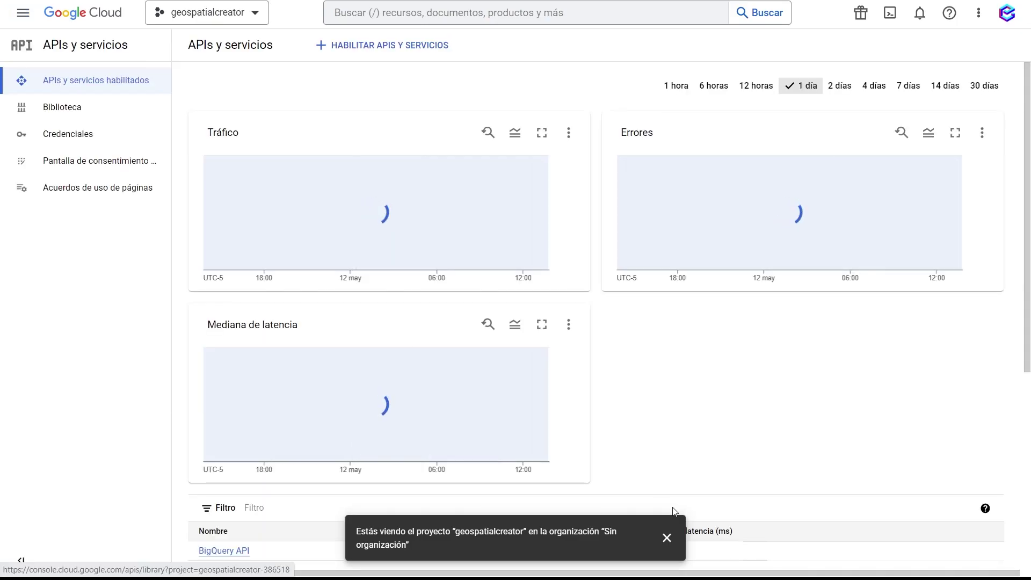
pyautogui.click(668, 538)
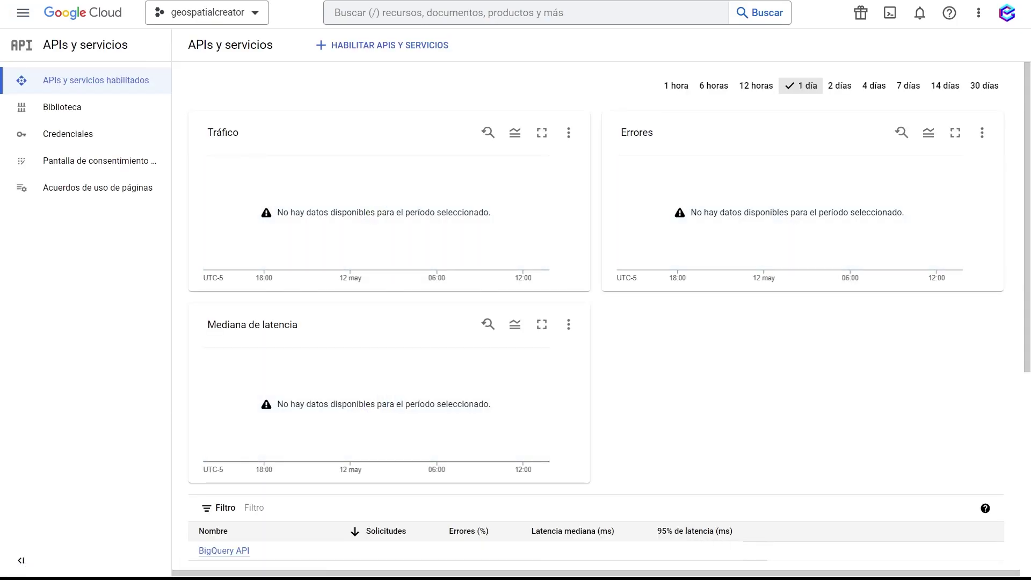
# - Search the API library for 'arcore', enable ARCore API, and return to Biblioteca
pyautogui.click(61, 107)
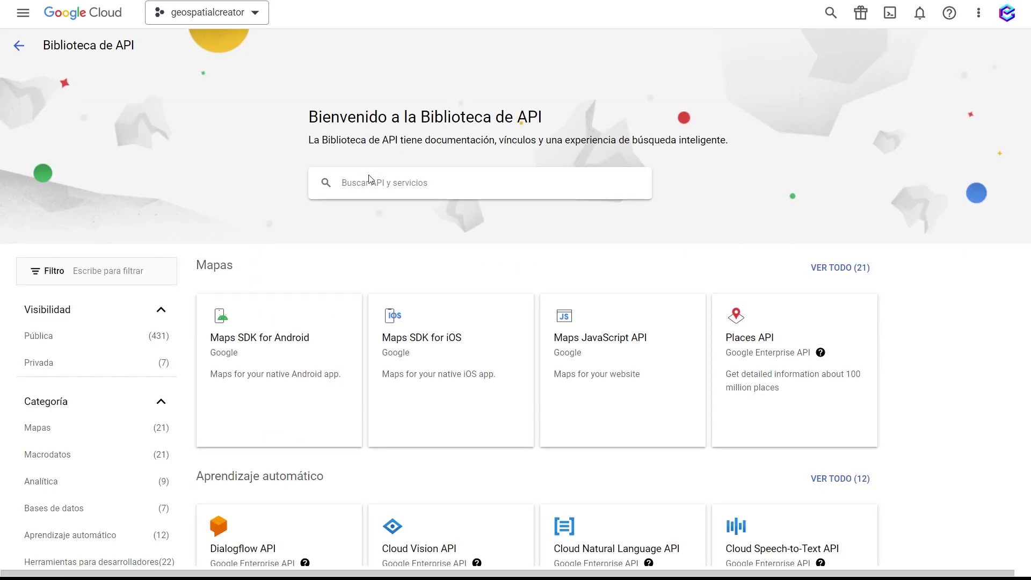
pyautogui.write('arcore')
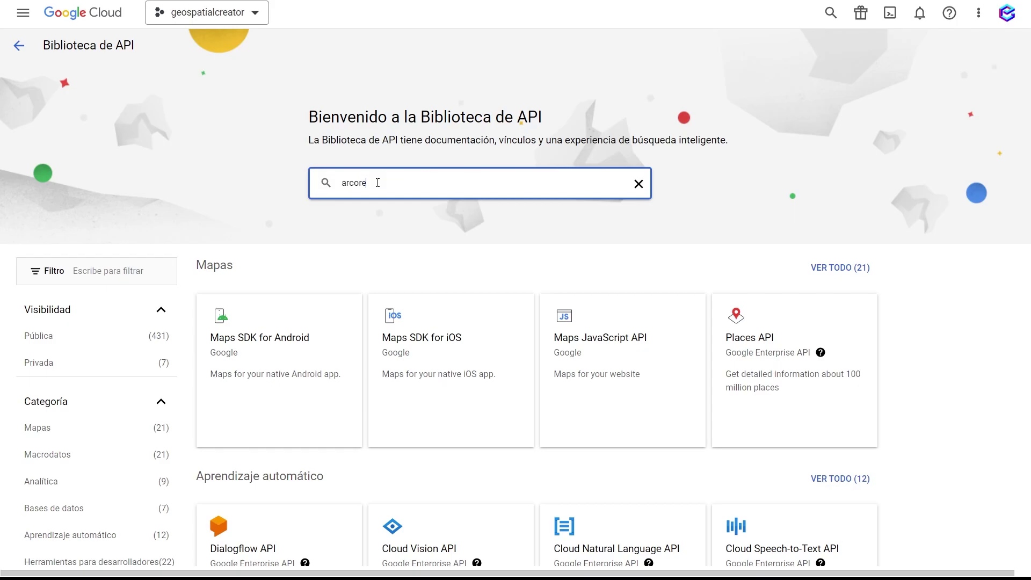
pyautogui.press('Return')
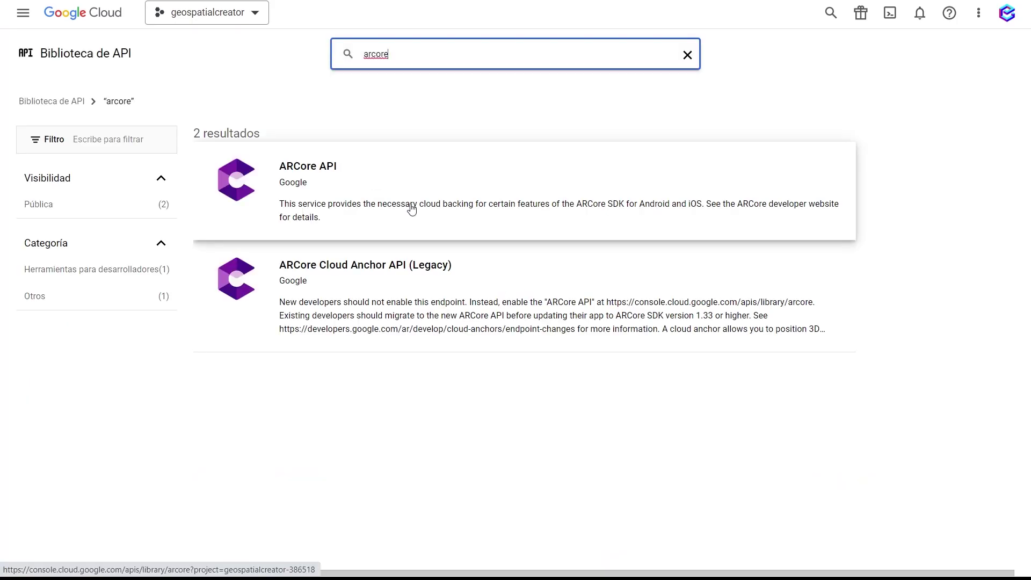
pyautogui.click(361, 185)
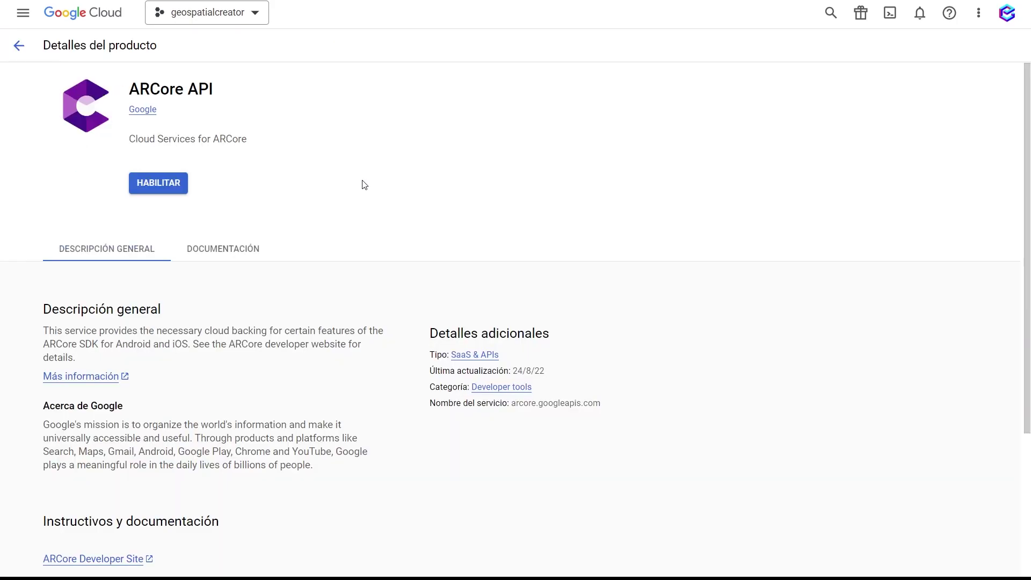
pyautogui.click(159, 183)
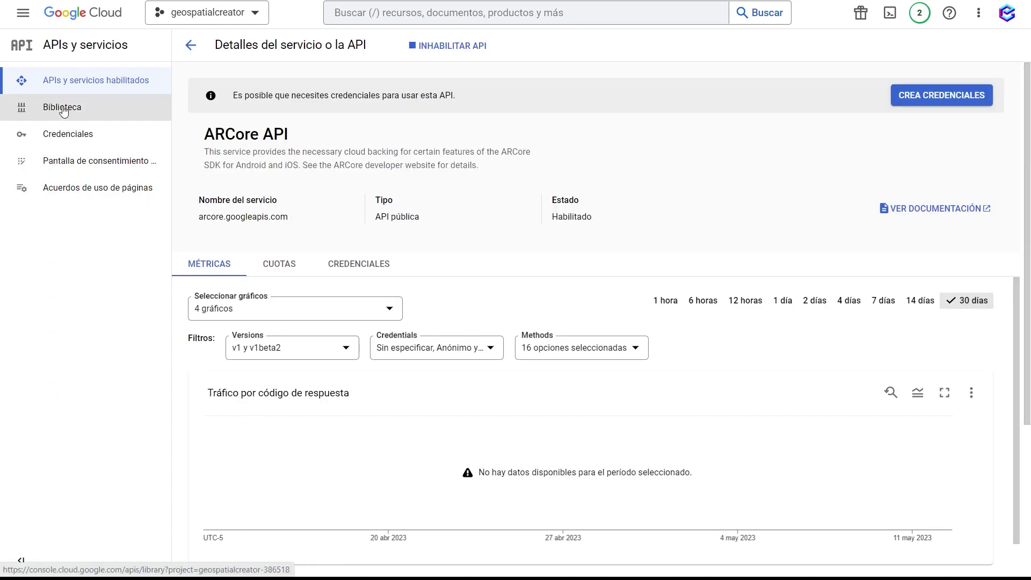
pyautogui.click(62, 108)
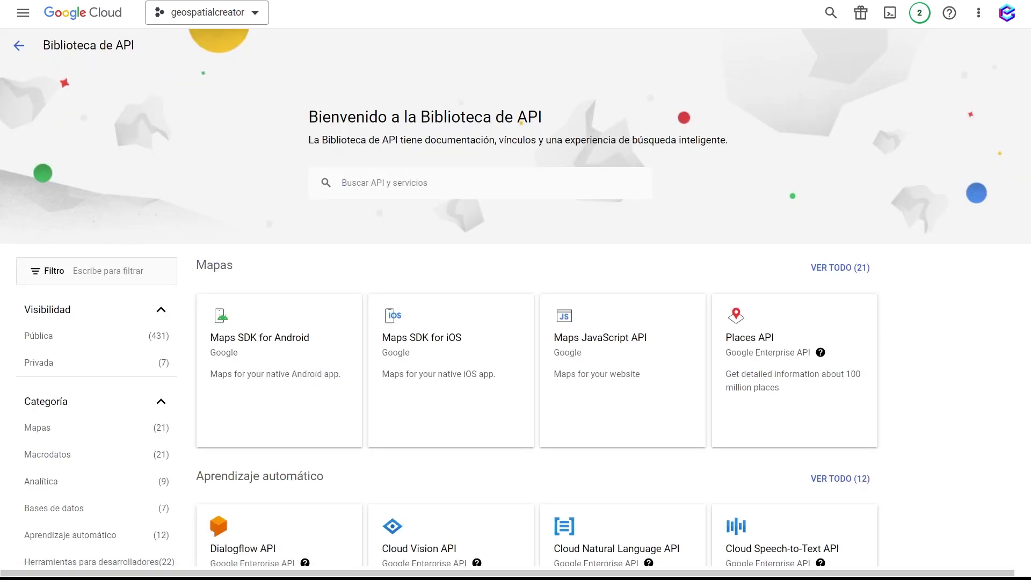
# - Search the API library for 'tiles' and enable the Map Tiles API
pyautogui.click(367, 180)
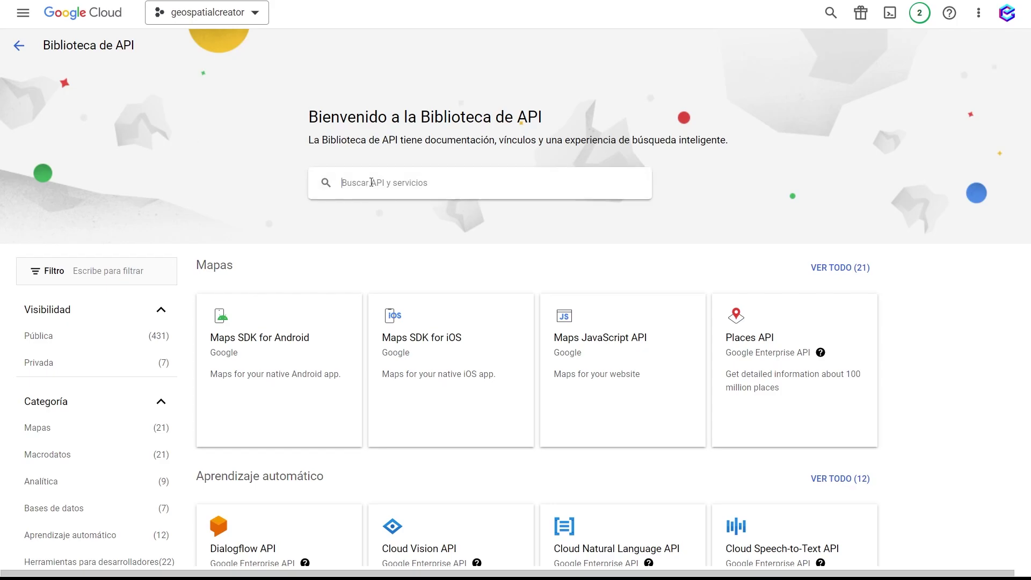
pyautogui.write('tiles')
pyautogui.press('Return')
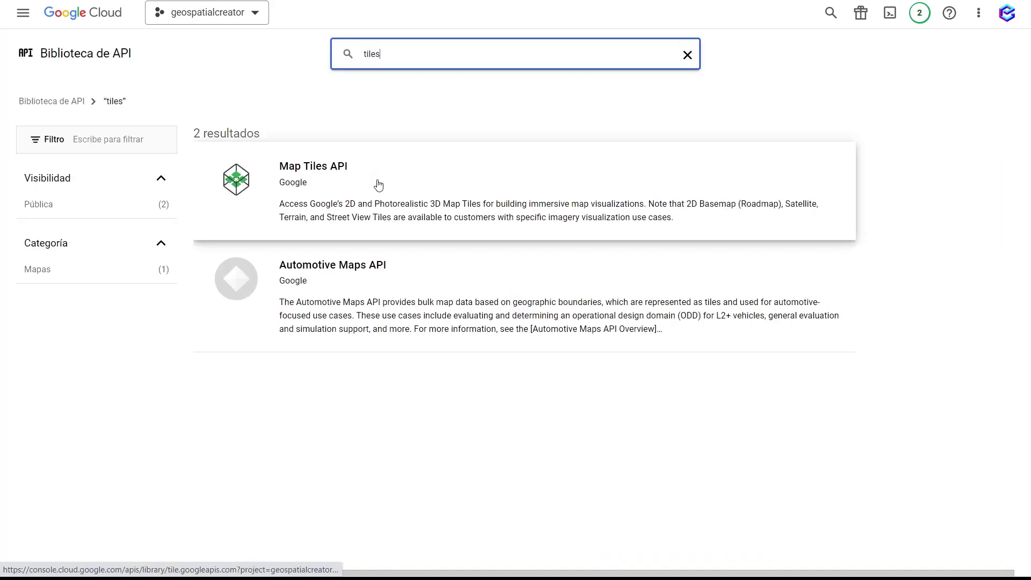
pyautogui.click(432, 182)
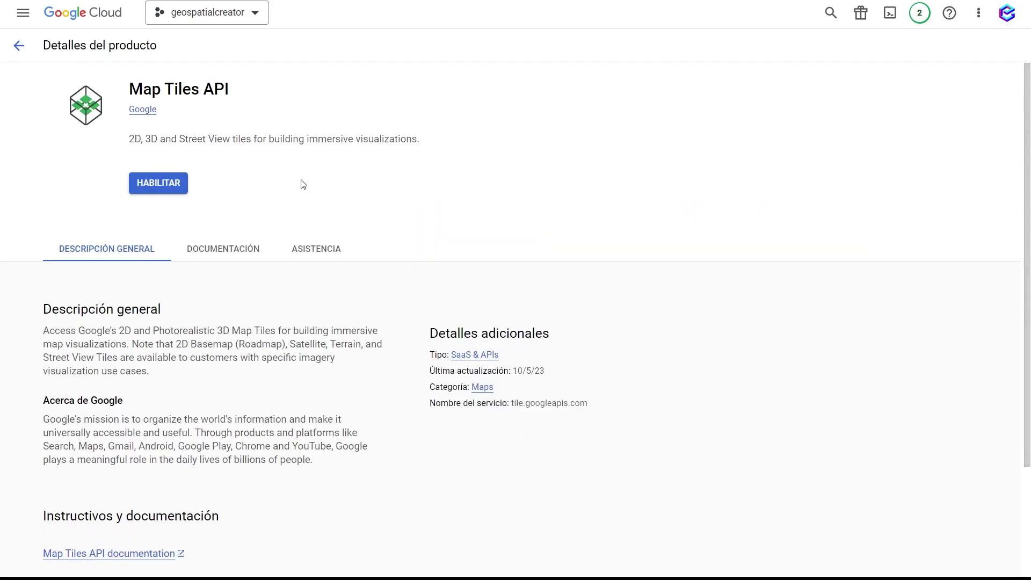
pyautogui.click(167, 186)
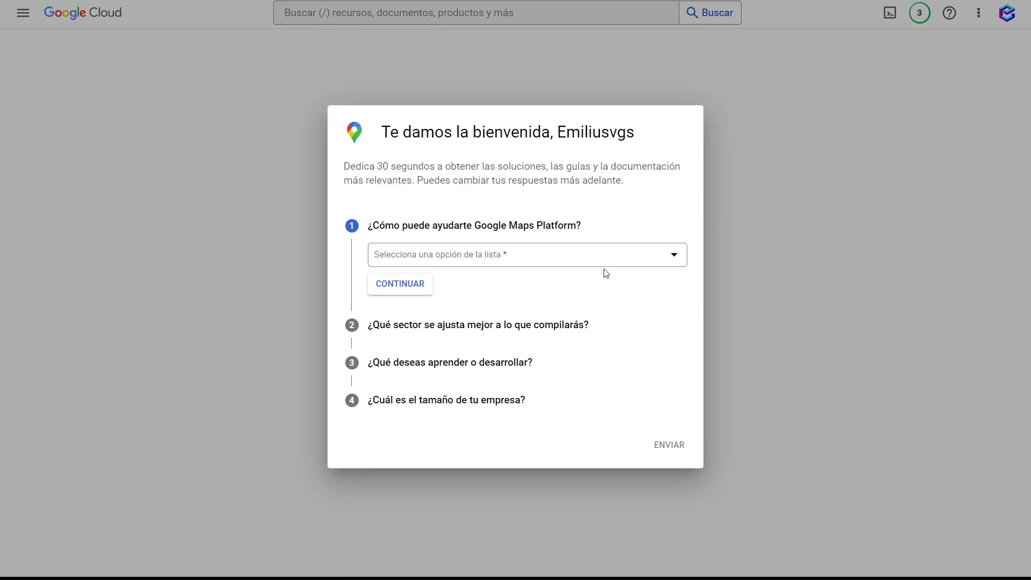
# - Answer the Maps Platform welcome survey with 'Estoy aquí para explorar' and choose a sector
pyautogui.click(429, 258)
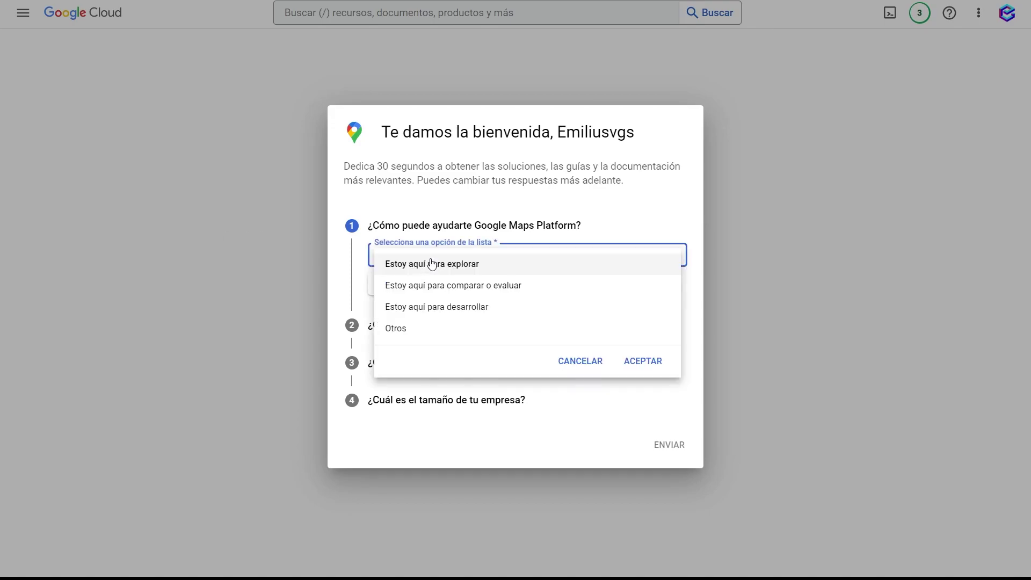
pyautogui.click(507, 265)
pyautogui.click(384, 284)
pyautogui.click(415, 296)
pyautogui.scroll(-5, 433, 318)
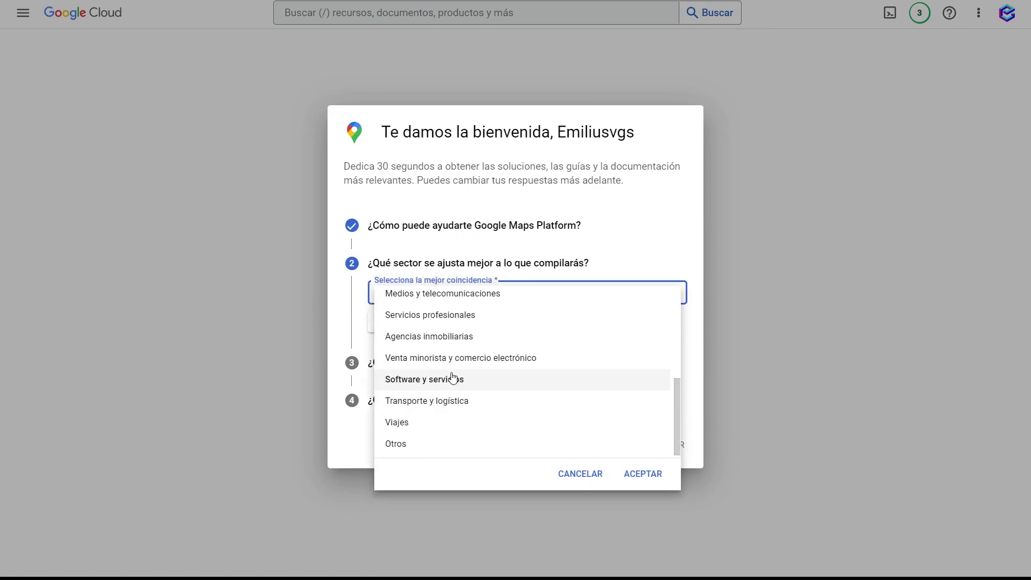
pyautogui.scroll(5, 441, 386)
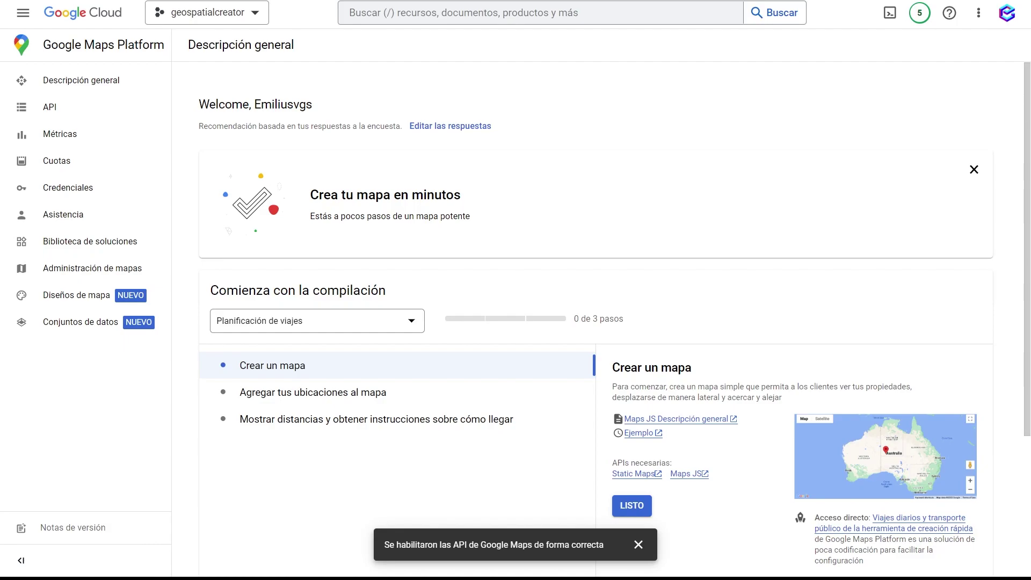
# - Review the enabled Maps APIs and credentials, then go to APIs y servicios > Credenciales
pyautogui.click(97, 112)
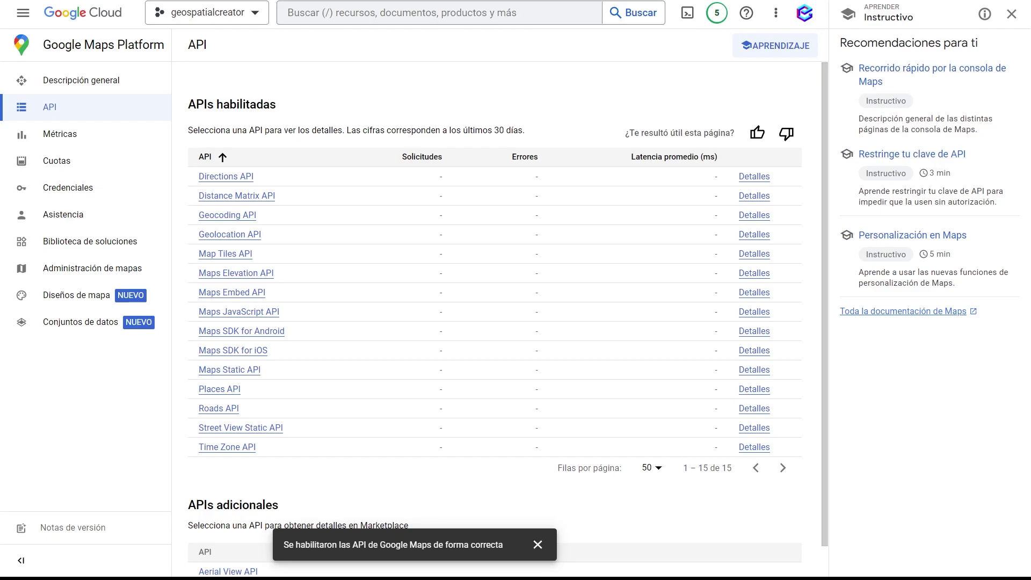
pyautogui.click(70, 197)
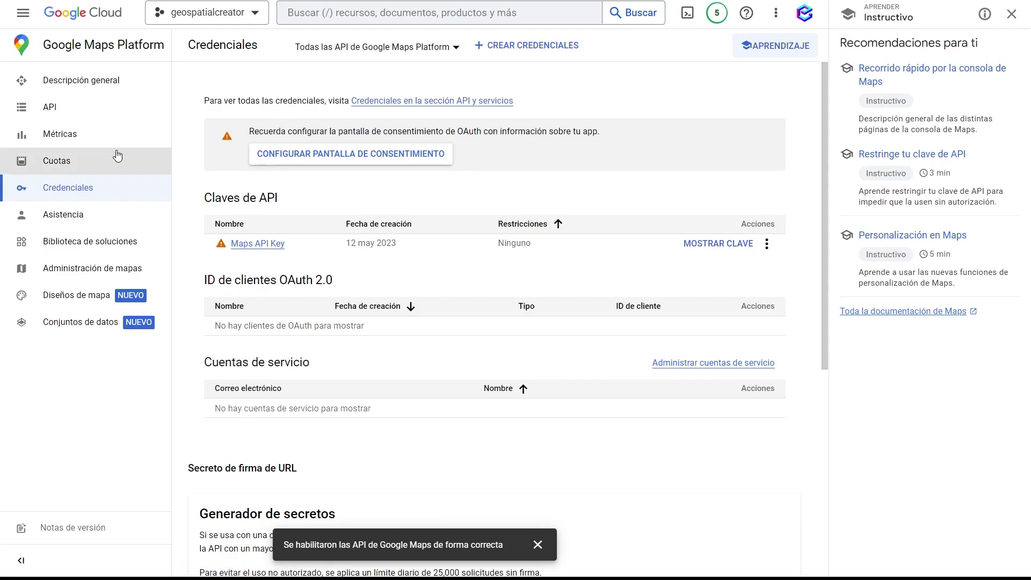
pyautogui.click(23, 12)
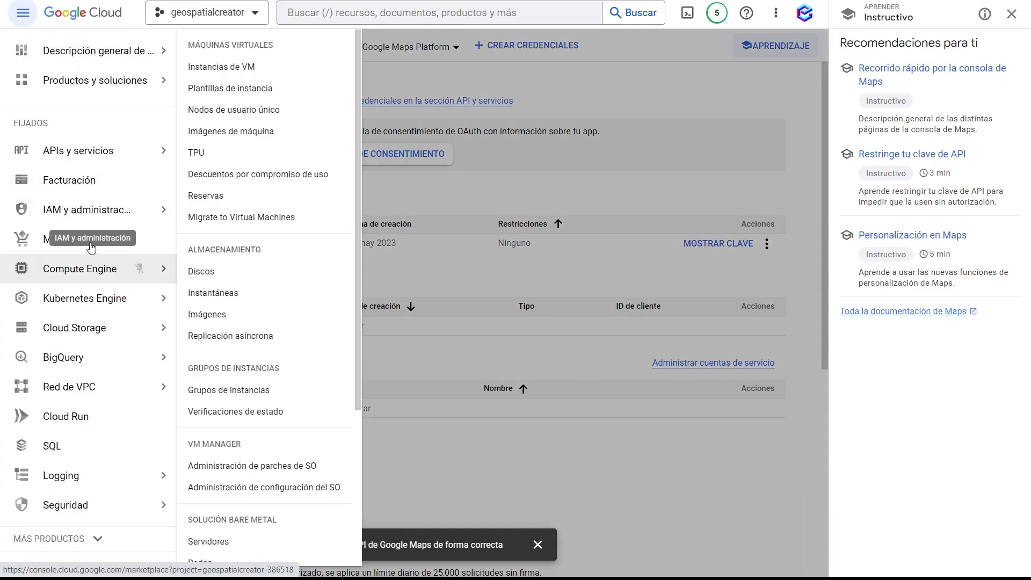
pyautogui.moveTo(140, 150)
pyautogui.click(210, 202)
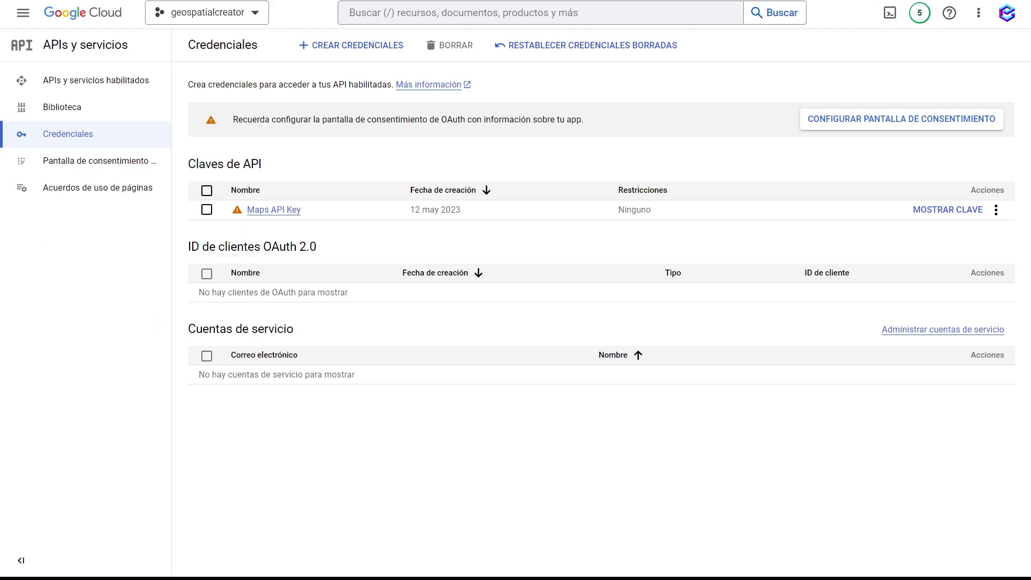
# - Create a new API key (Clave de API 2) and copy it to the clipboard
pyautogui.click(325, 45)
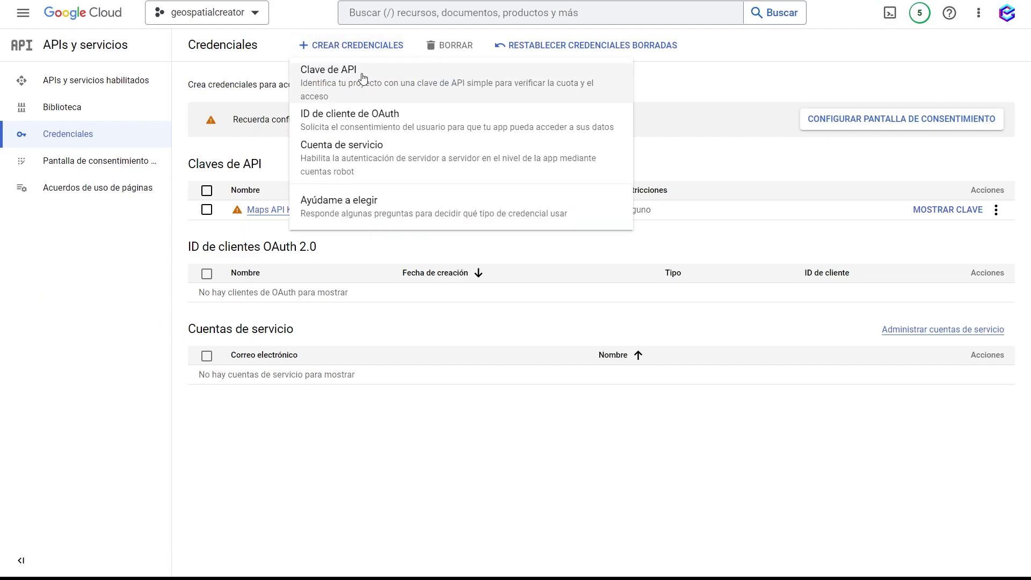
pyautogui.click(396, 80)
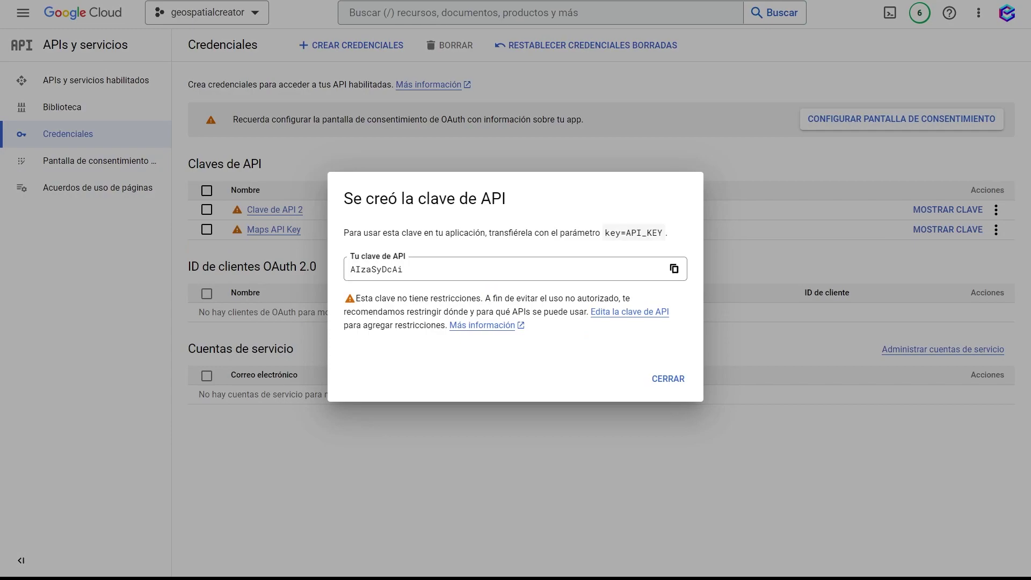
pyautogui.click(674, 269)
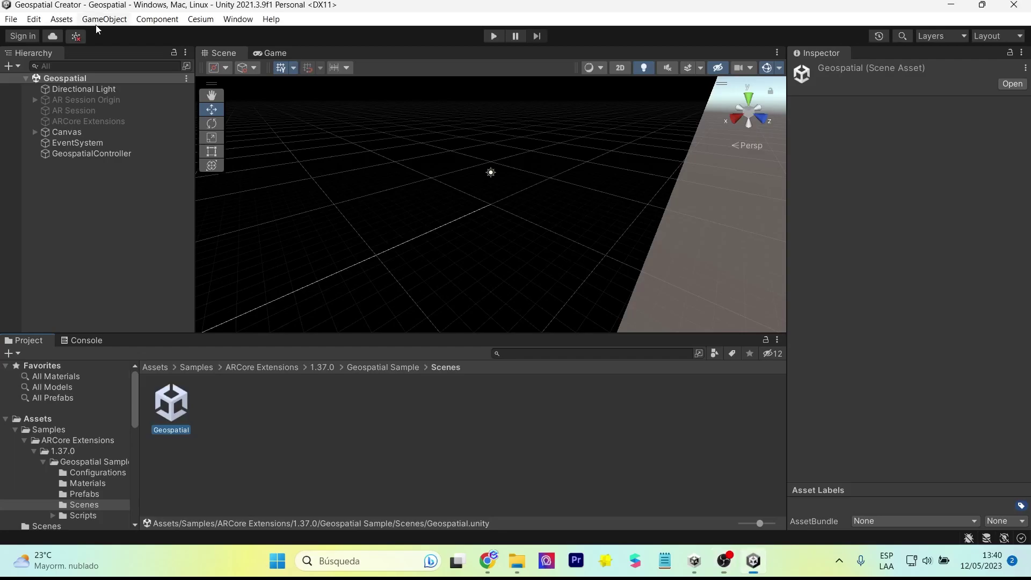
# - Switch the build platform to Android with the open Geospatial scene added, and open Player Settings
pyautogui.click(11, 19)
pyautogui.click(36, 177)
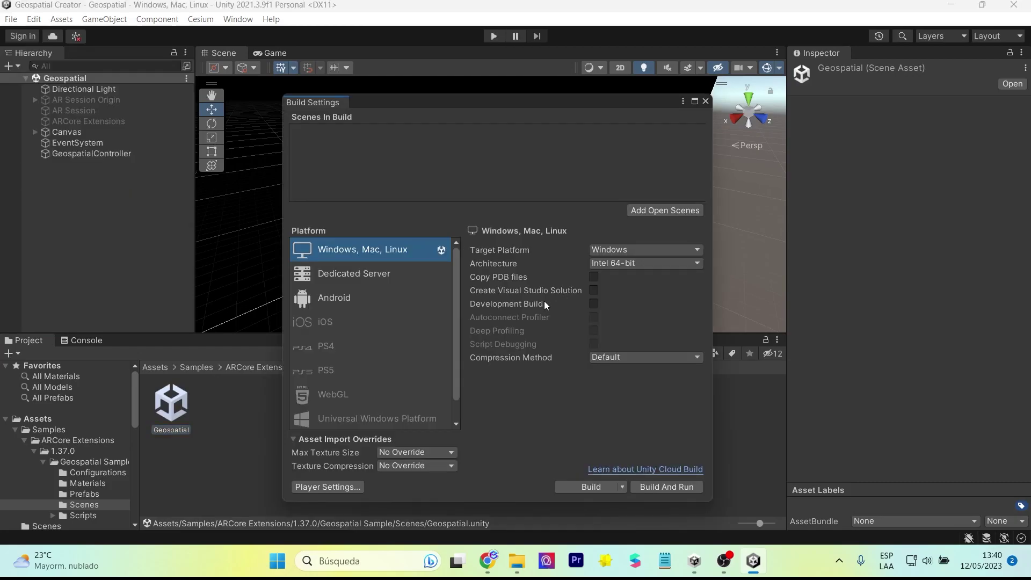
pyautogui.click(343, 299)
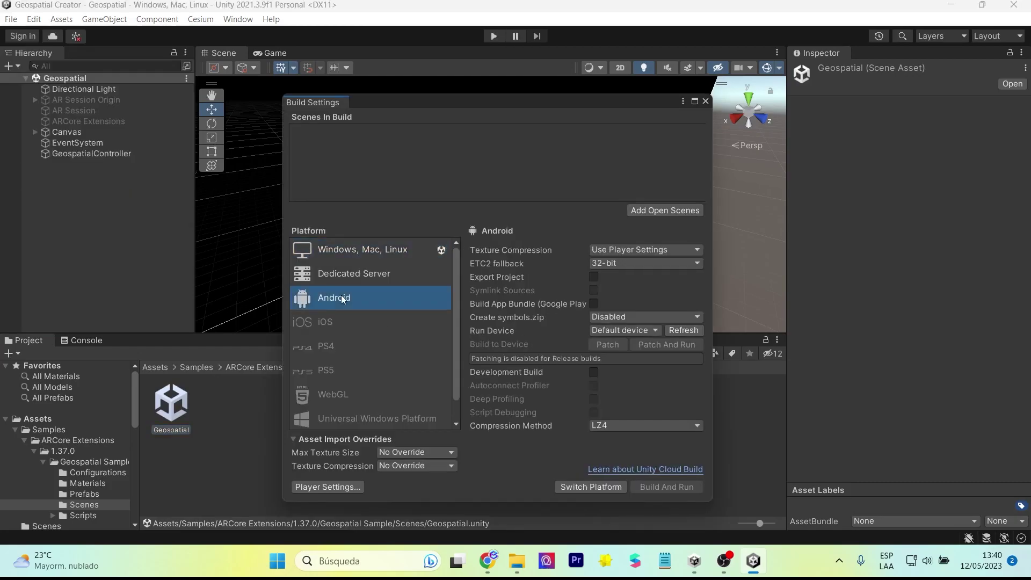
pyautogui.click(665, 211)
pyautogui.click(597, 487)
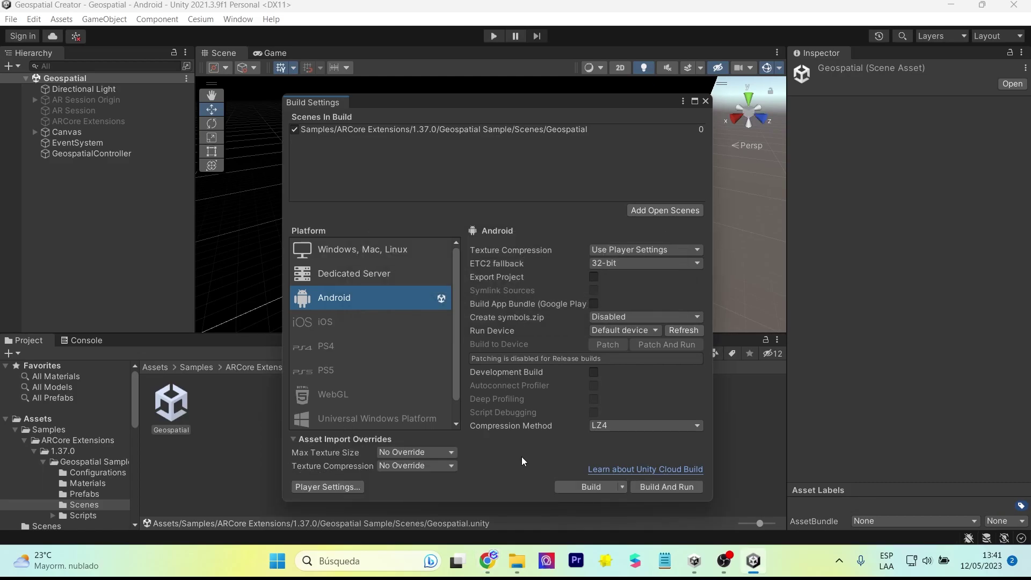
pyautogui.click(353, 486)
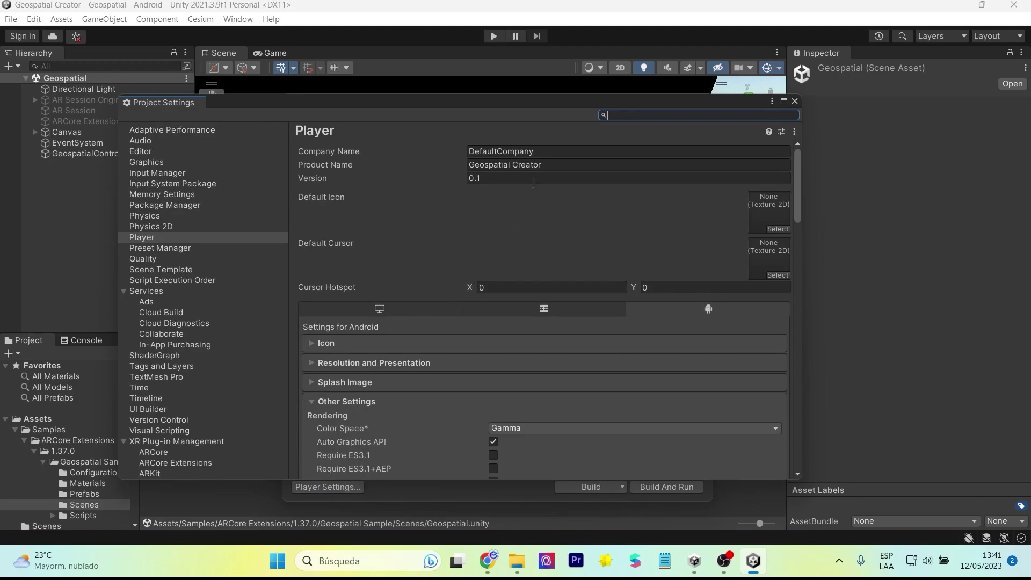
# - Replace the default Company Name with a custom company name
pyautogui.click(540, 150)
pyautogui.write('Emiliusvgs')
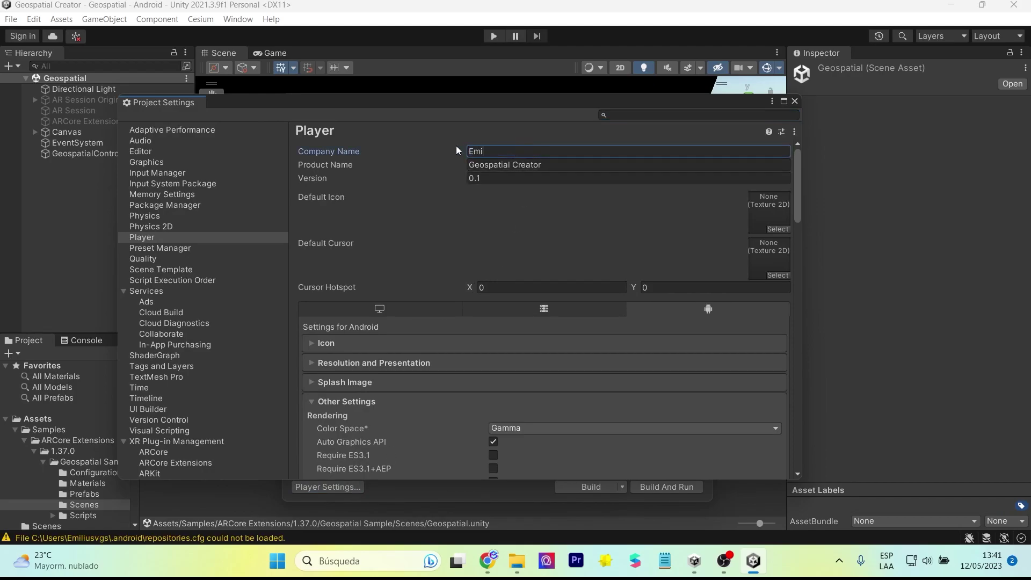
pyautogui.scroll(-2, 446, 239)
pyautogui.scroll(-4, 447, 239)
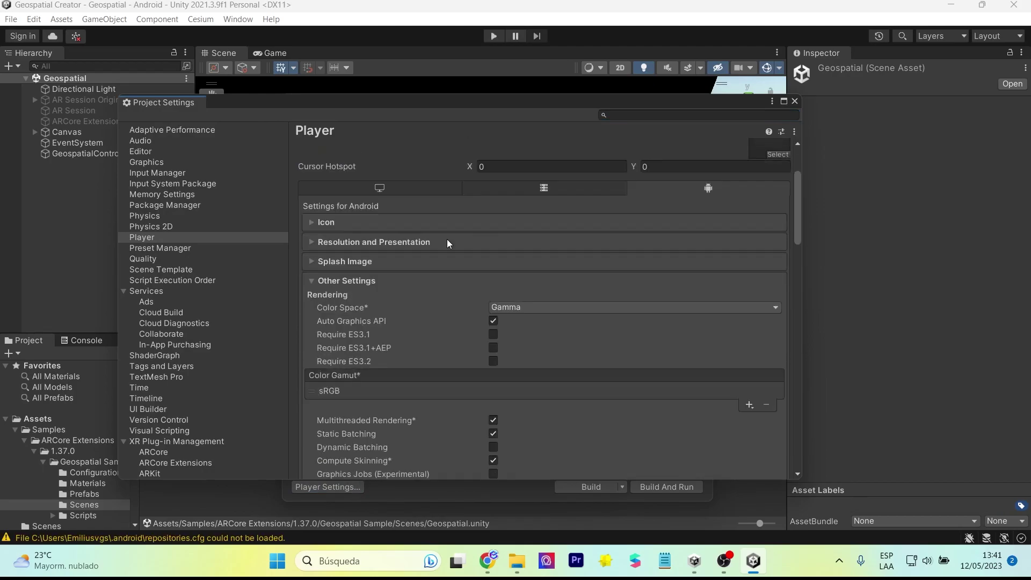
pyautogui.scroll(-2, 447, 240)
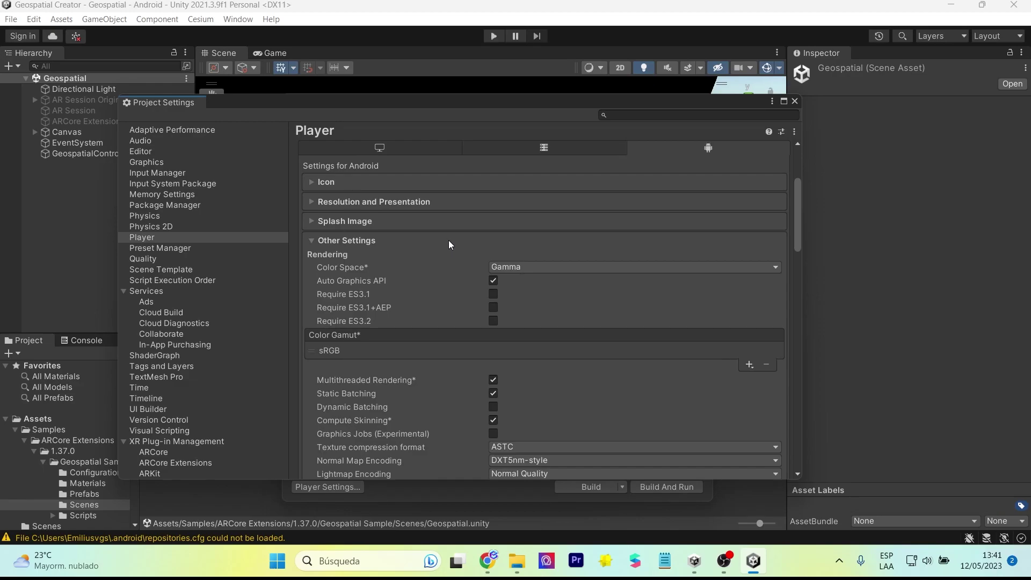
# - Turn off Auto Graphics API and remove Vulkan, leaving only OpenGLES3
pyautogui.click(578, 265)
pyautogui.scroll(-2, 604, 241)
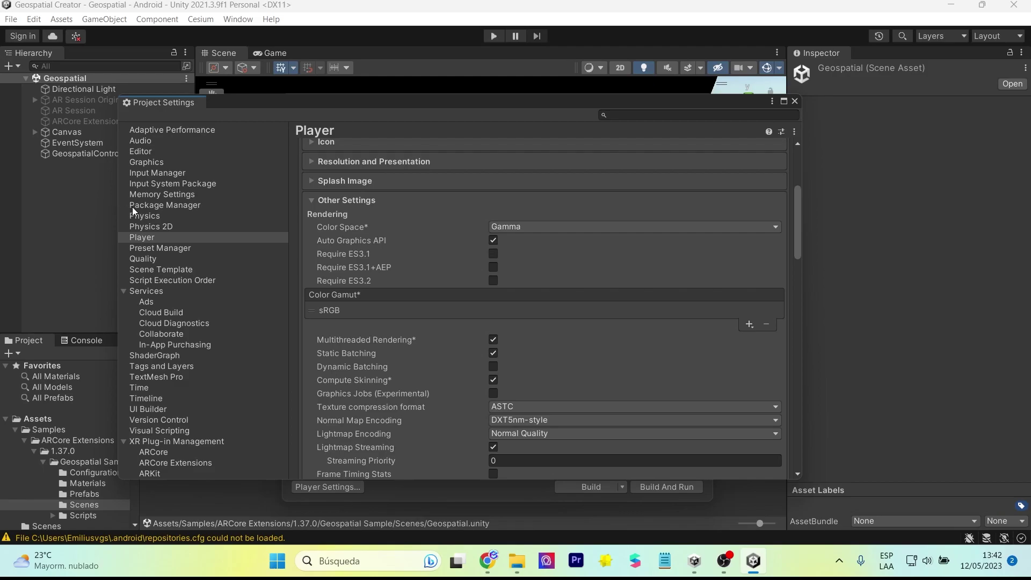
pyautogui.click(493, 241)
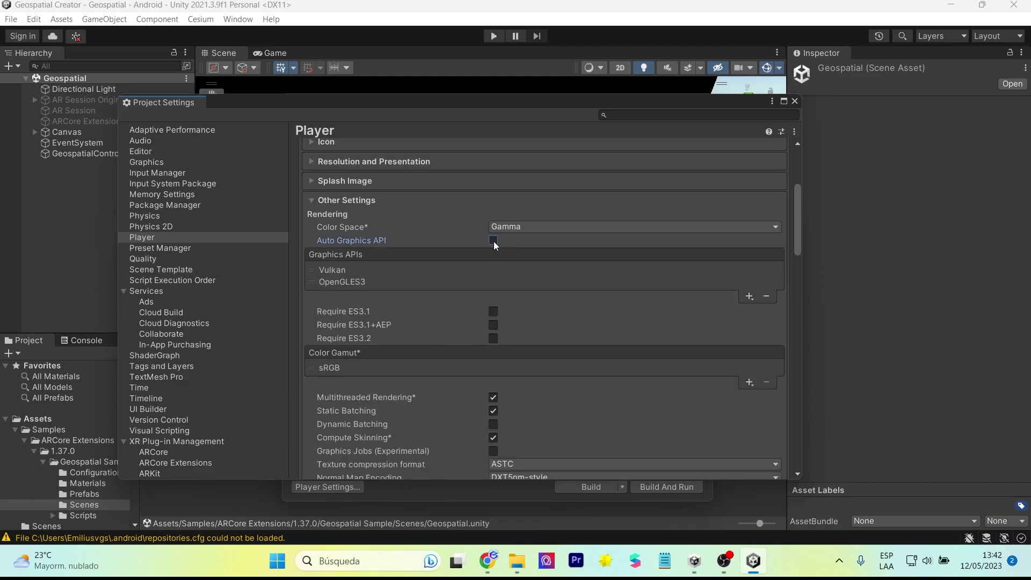
pyautogui.click(464, 272)
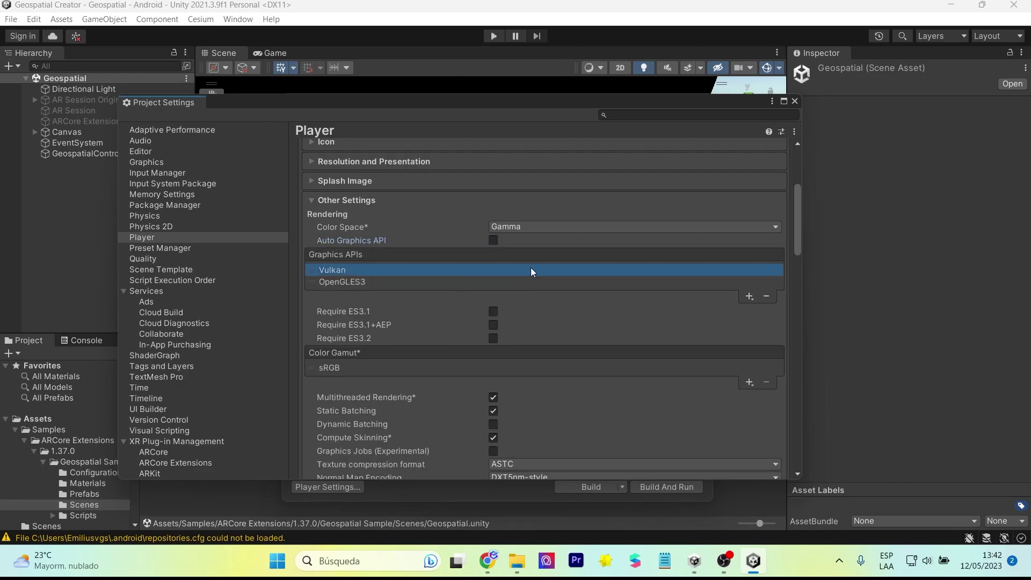
pyautogui.click(766, 297)
# - Set Minimum API Level to Android 9.0 'Pie' (28) and the Scripting Backend to IL2CPP
pyautogui.scroll(-4, 605, 300)
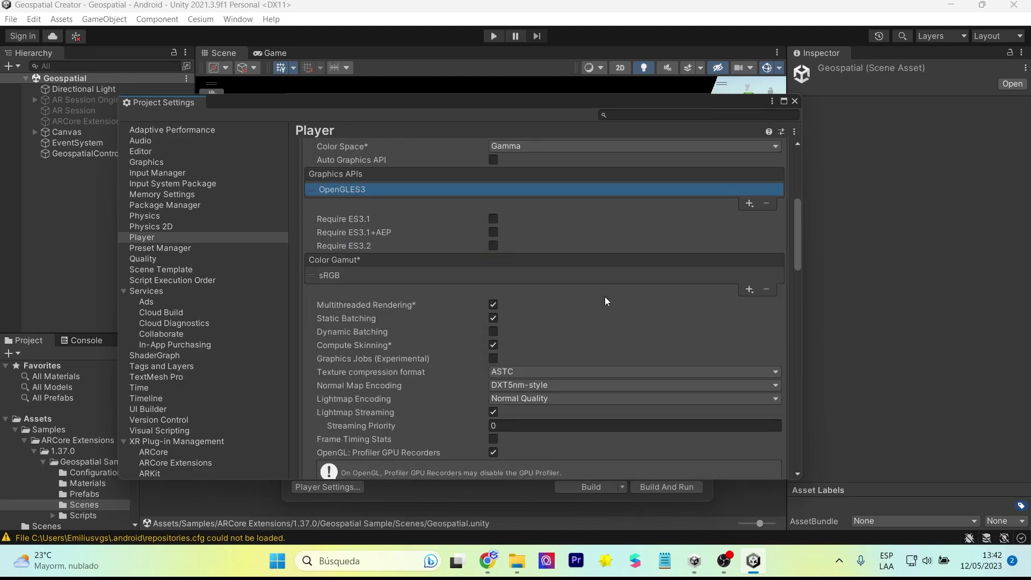
pyautogui.scroll(-6, 605, 298)
pyautogui.scroll(-1, 605, 299)
pyautogui.scroll(-7, 605, 299)
pyautogui.scroll(-4, 605, 299)
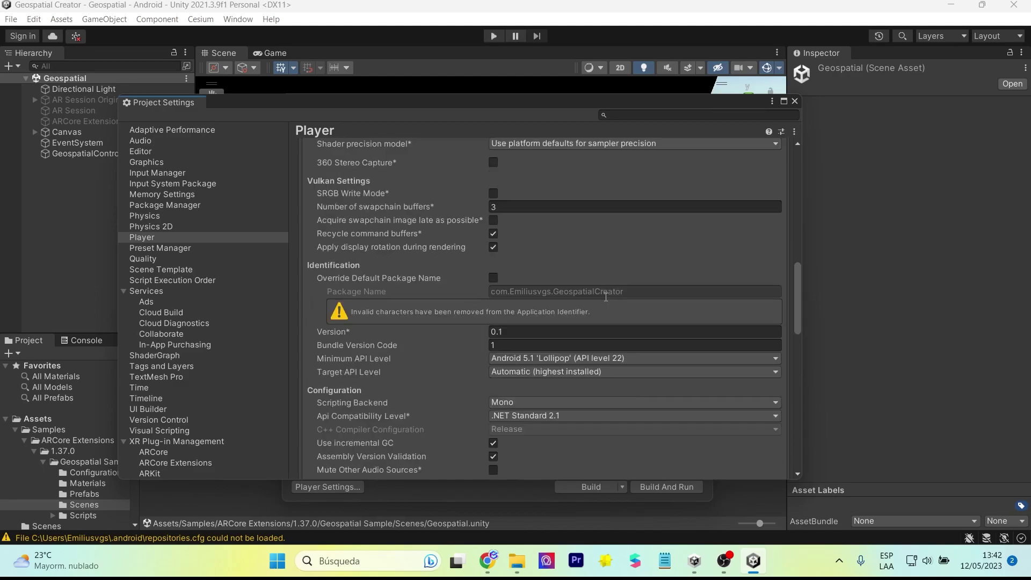
pyautogui.scroll(-2, 605, 297)
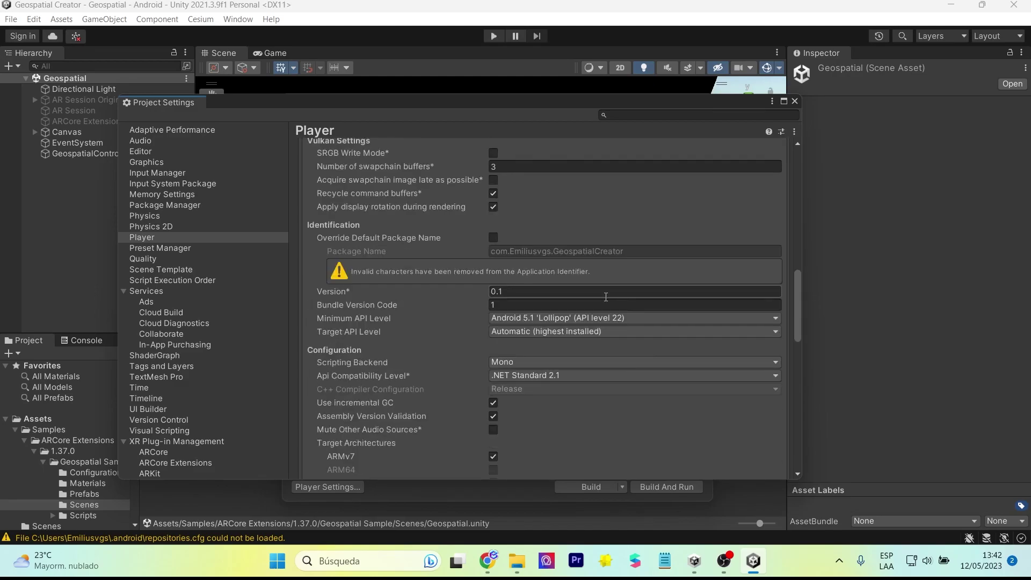
pyautogui.click(538, 318)
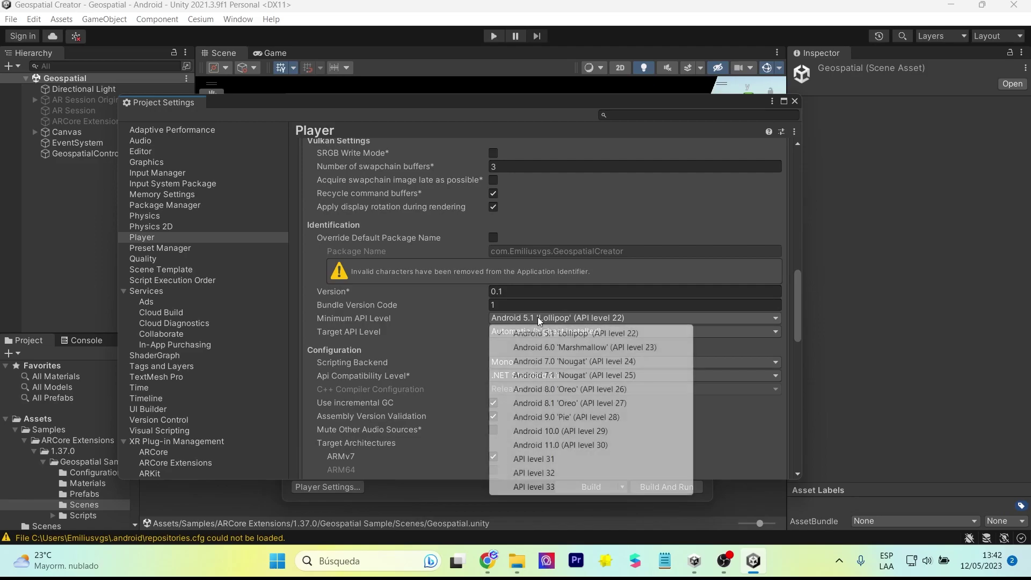
pyautogui.click(585, 418)
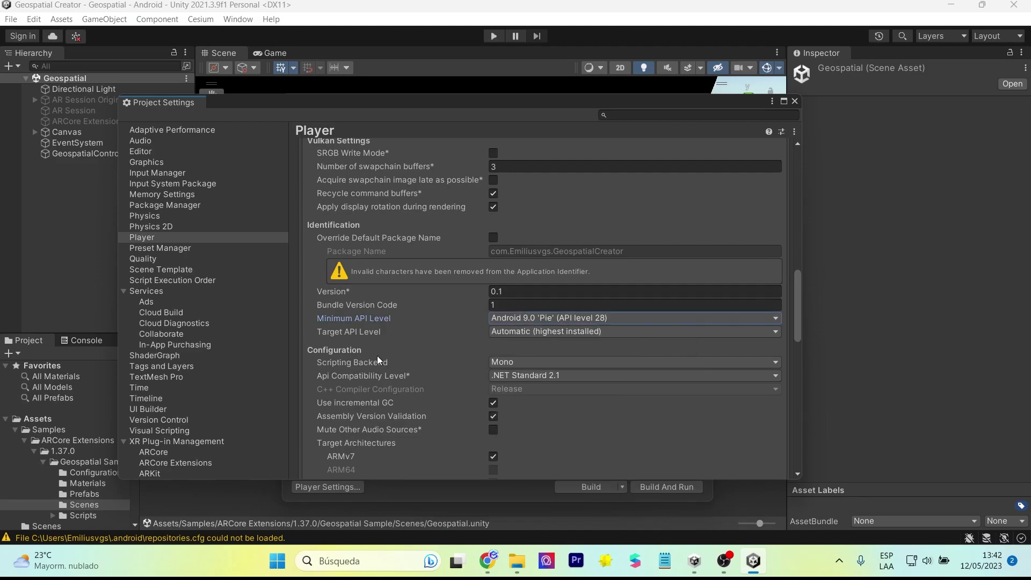
pyautogui.click(490, 363)
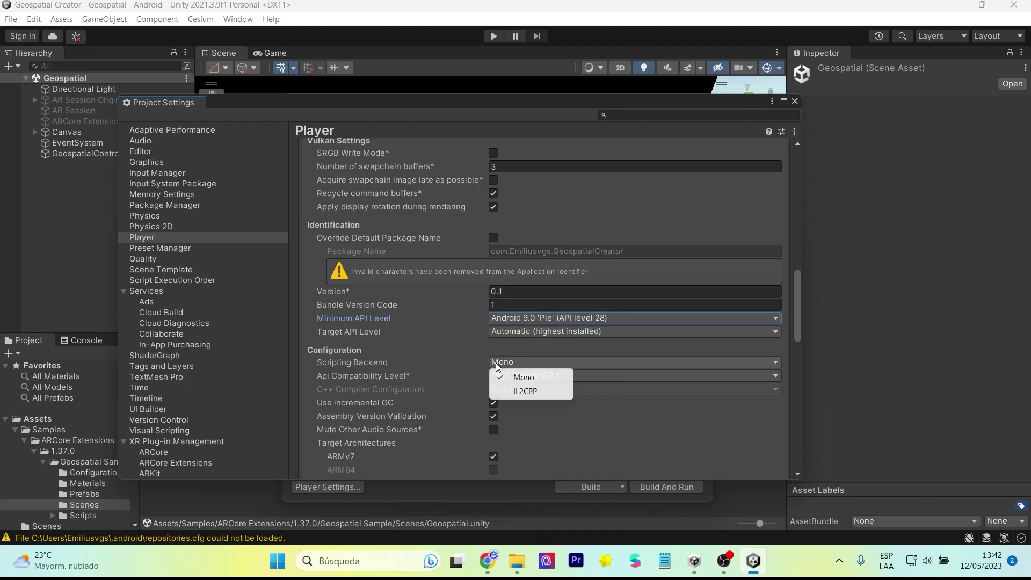
pyautogui.click(513, 392)
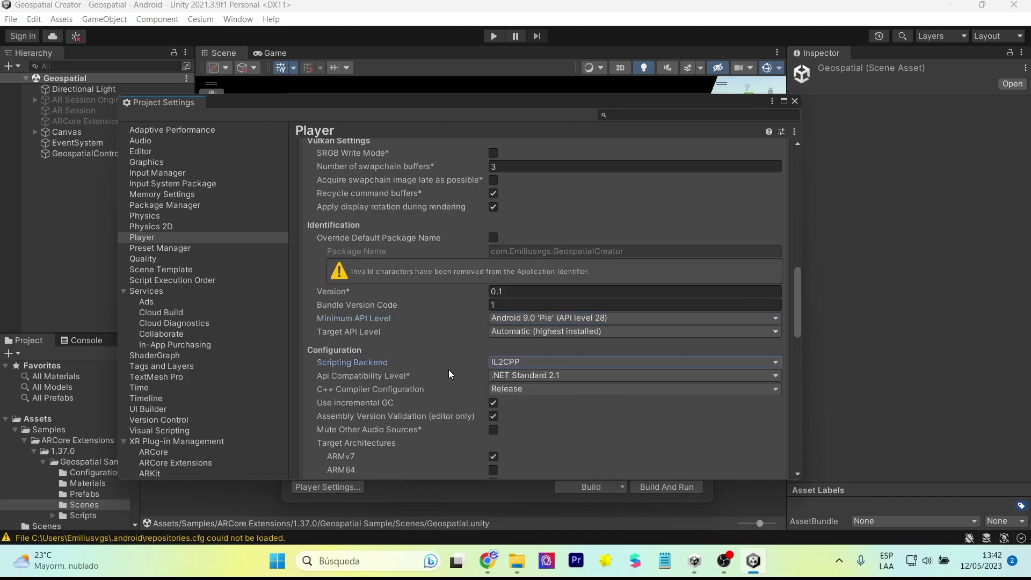
# - Target ARM64 only by unchecking ARMv7 and checking ARM64
pyautogui.scroll(-3, 449, 370)
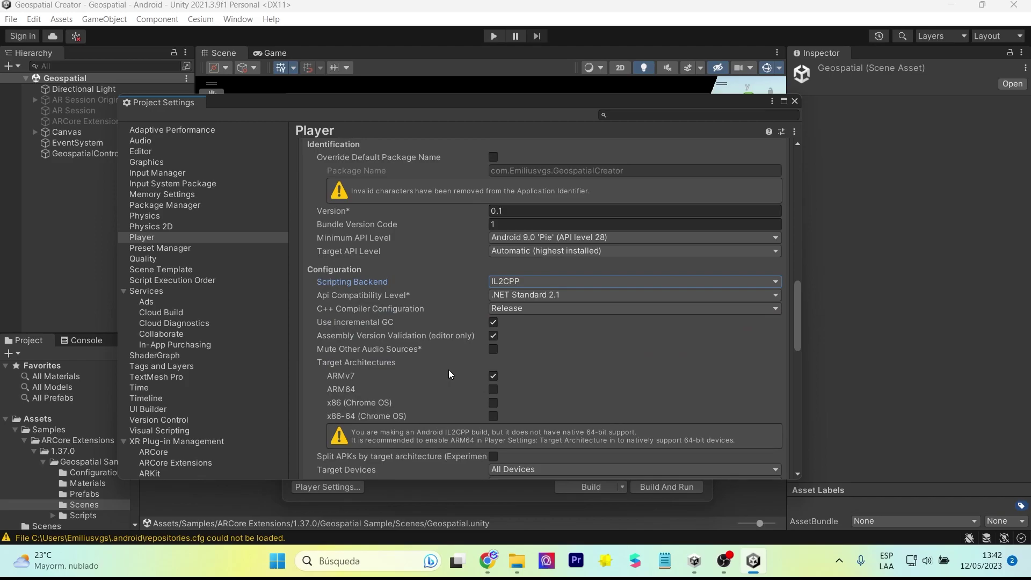
pyautogui.click(493, 376)
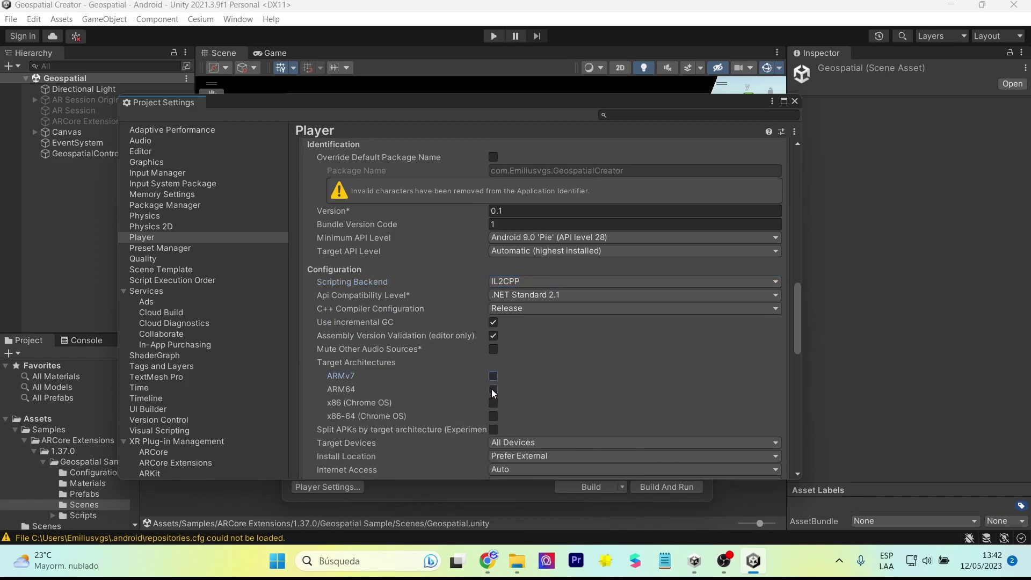
pyautogui.click(493, 390)
pyautogui.scroll(-2, 432, 388)
pyautogui.scroll(-3, 432, 388)
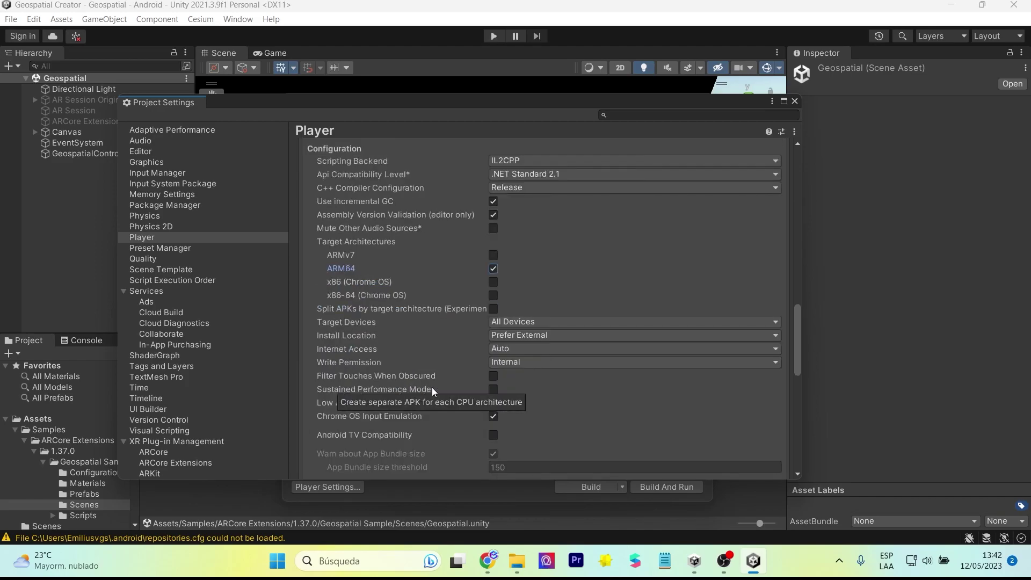
pyautogui.scroll(-5, 589, 283)
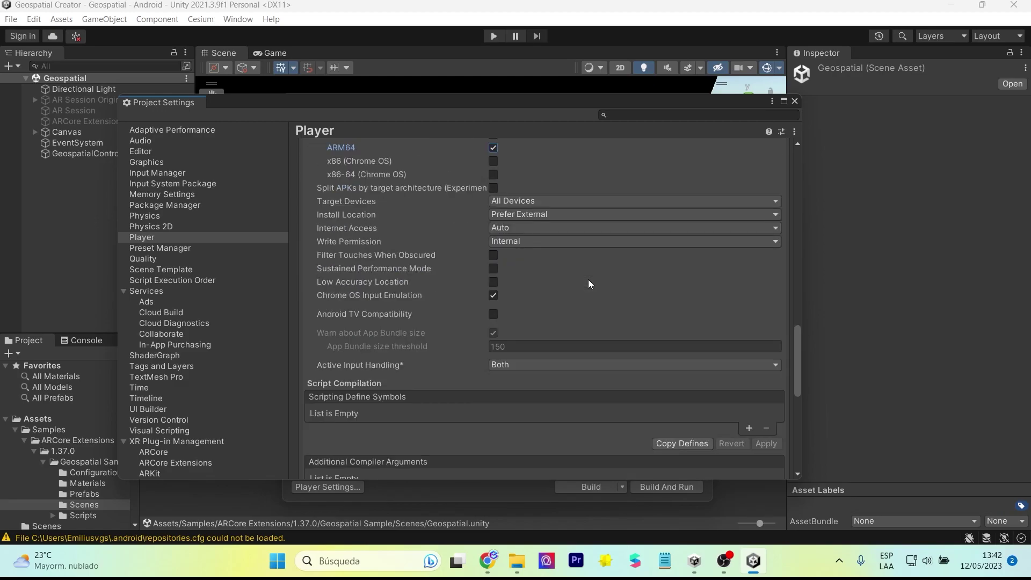
pyautogui.scroll(-5, 589, 283)
pyautogui.scroll(5, 588, 279)
pyautogui.scroll(4, 588, 279)
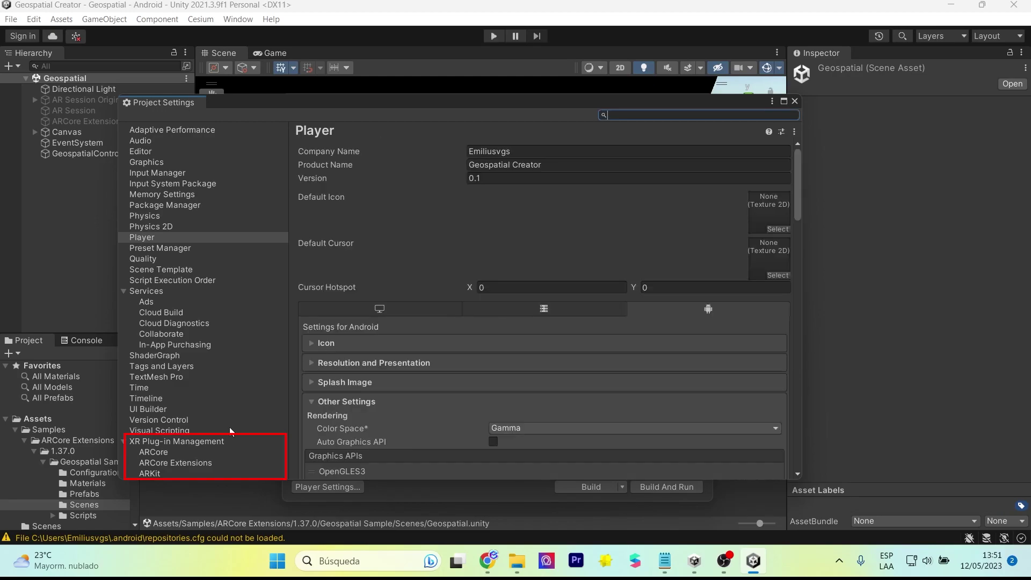
# - Enable ARCore under XR Plug-in Management's Android providers and show the ARCore Extensions settings
pyautogui.click(170, 441)
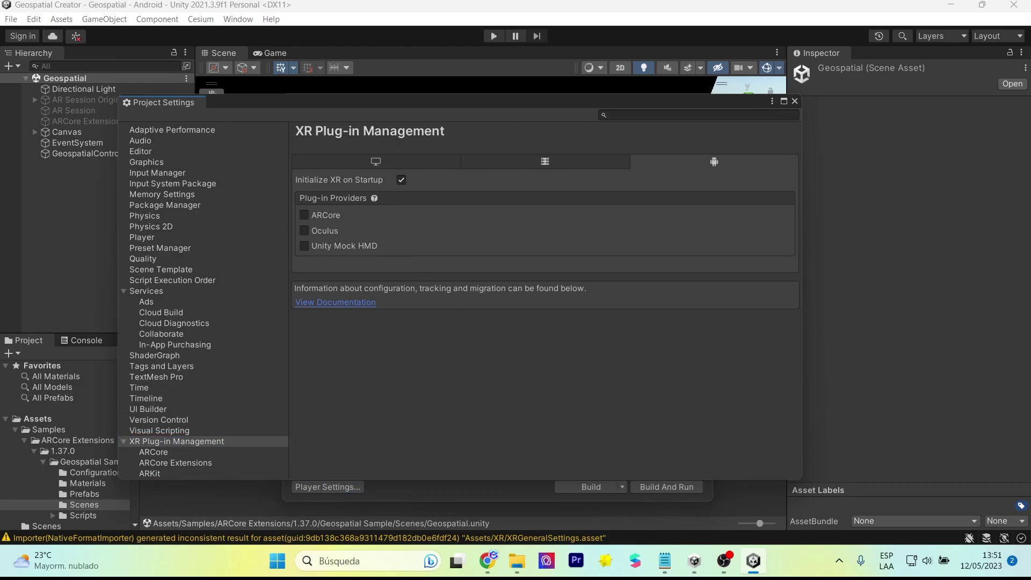
pyautogui.click(305, 215)
pyautogui.click(199, 465)
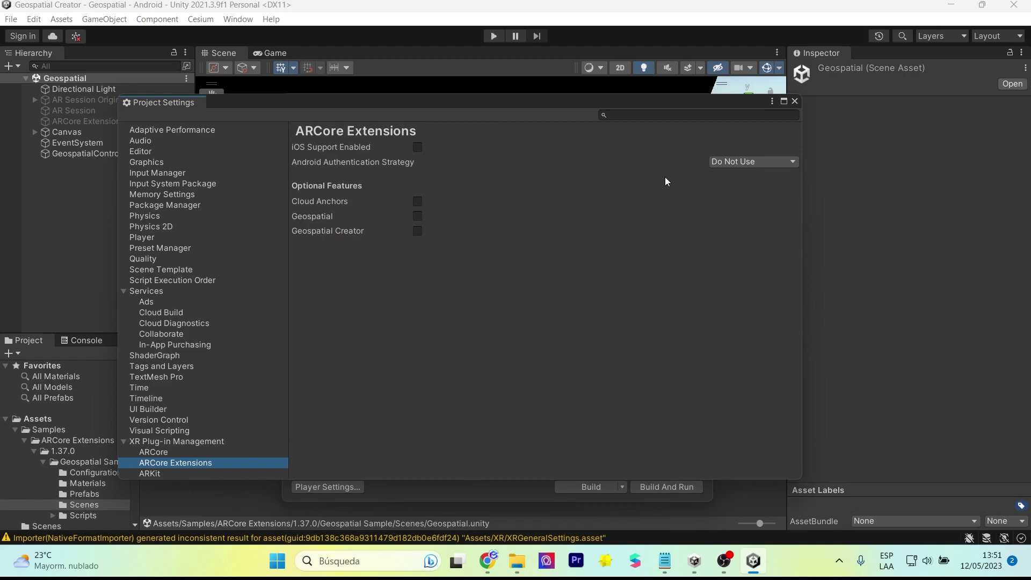
# - Set Android authentication to API Key and paste the copied key into the Android API Key field
pyautogui.click(717, 166)
pyautogui.click(725, 204)
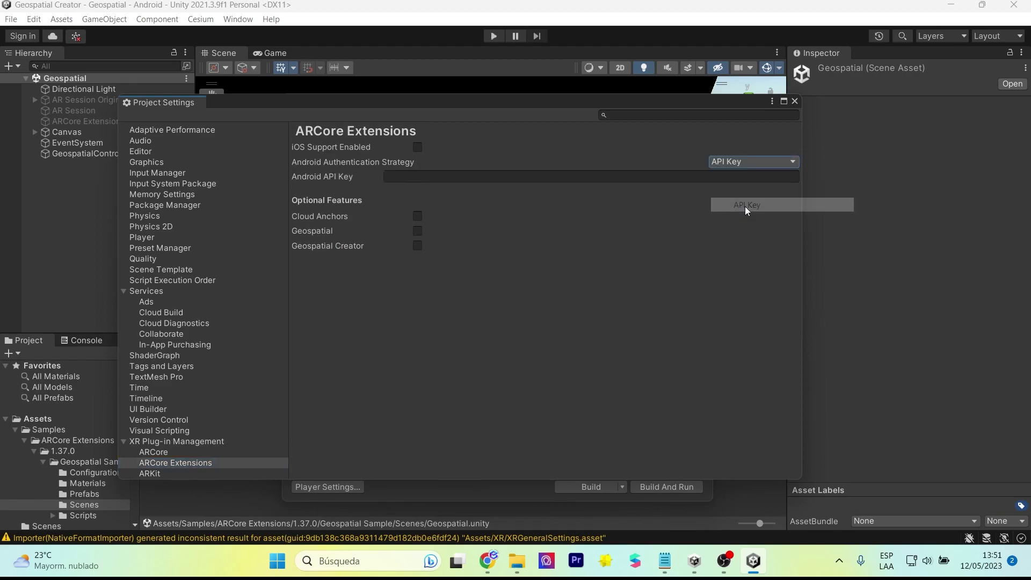
pyautogui.click(515, 178)
pyautogui.hotkey('ctrl', 'v')
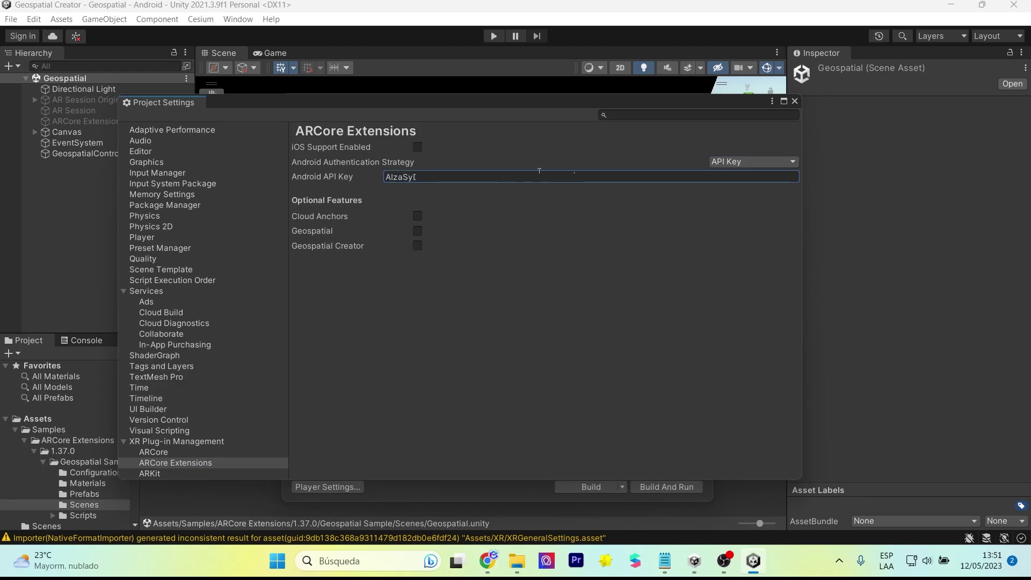
# - Enable the Geospatial and Geospatial Creator optional features and finish the setup dialog
pyautogui.click(417, 231)
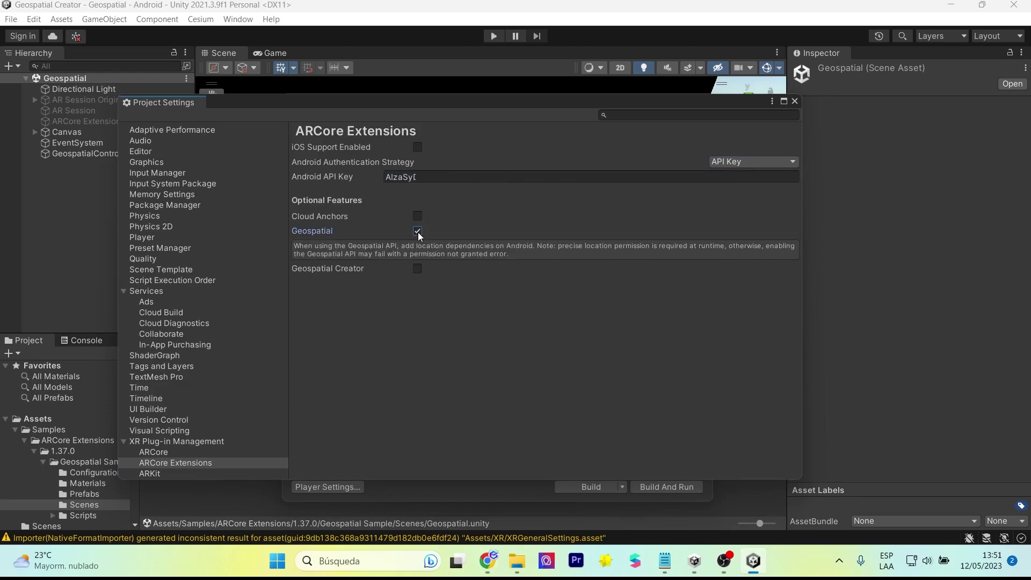
pyautogui.hotkey('alt', 'Tab')
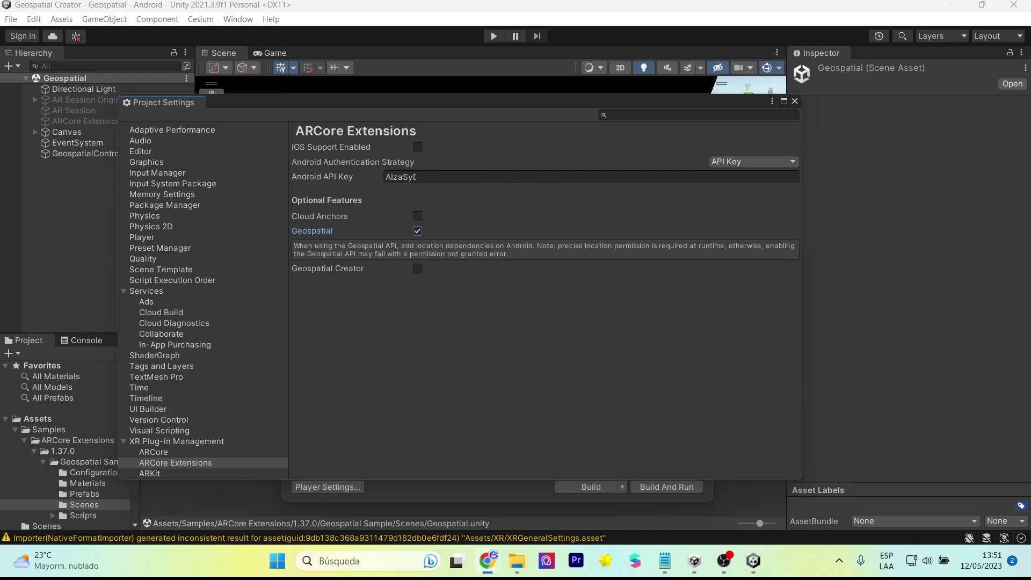
pyautogui.click(417, 268)
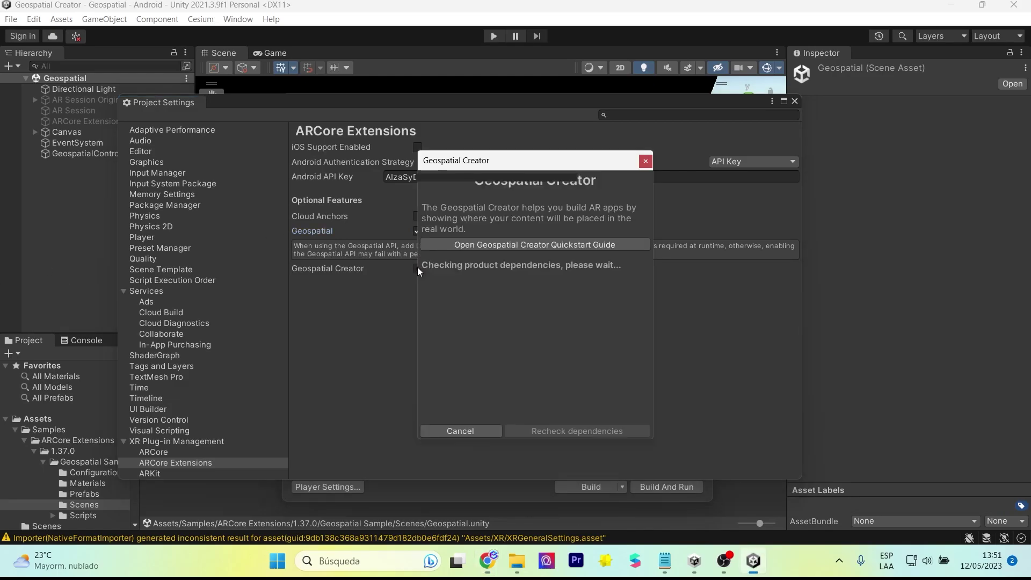
pyautogui.click(544, 429)
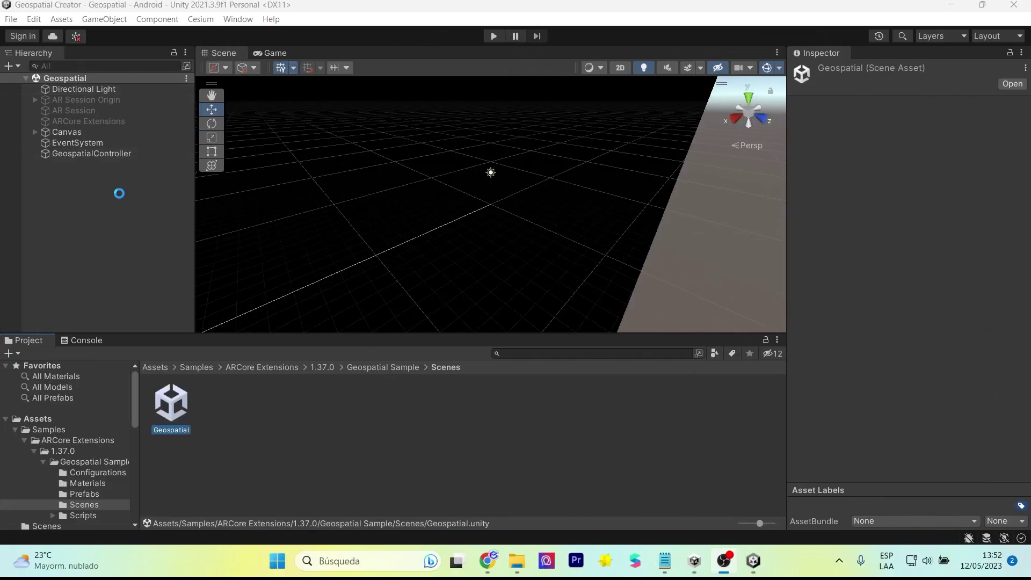
# - Add an AR Geospatial Creator Origin to the scene from the Hierarchy's XR menu
pyautogui.rightClick(120, 194)
pyautogui.moveTo(210, 466)
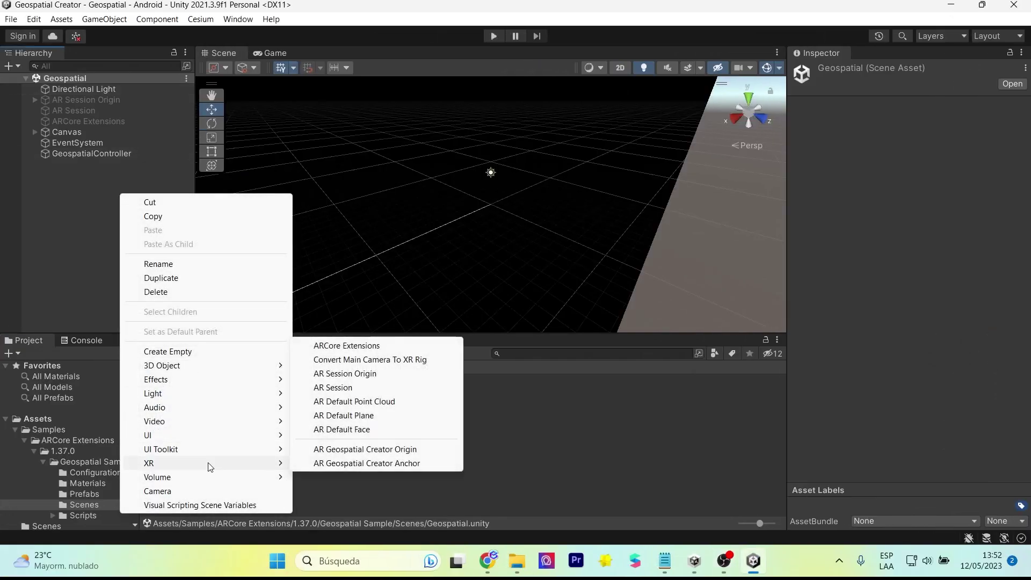
pyautogui.click(344, 449)
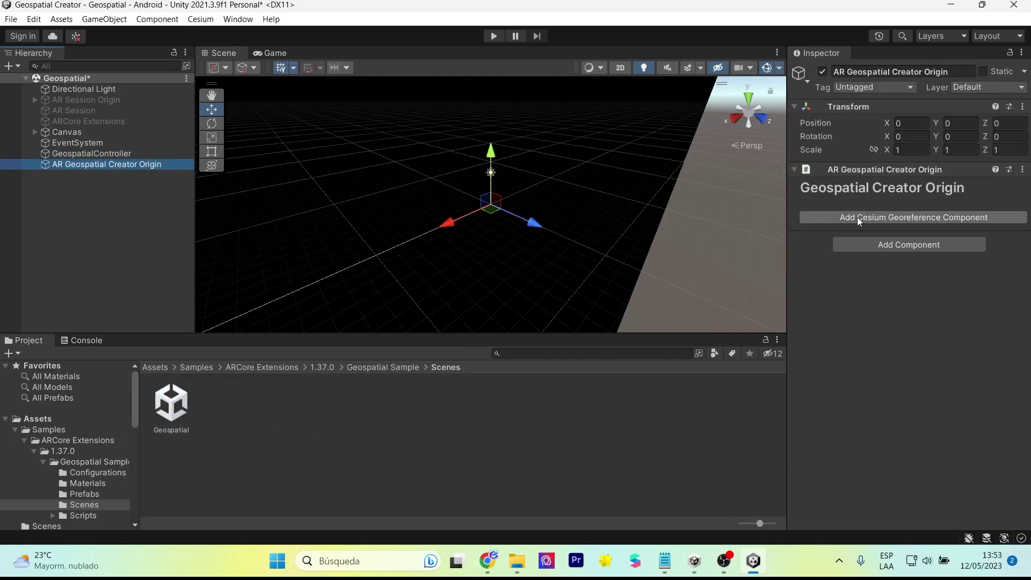
# - Attach a Cesium Georeference to the origin (latitude 39.736401, longitude -105.25737, height 2250)
pyautogui.click(864, 218)
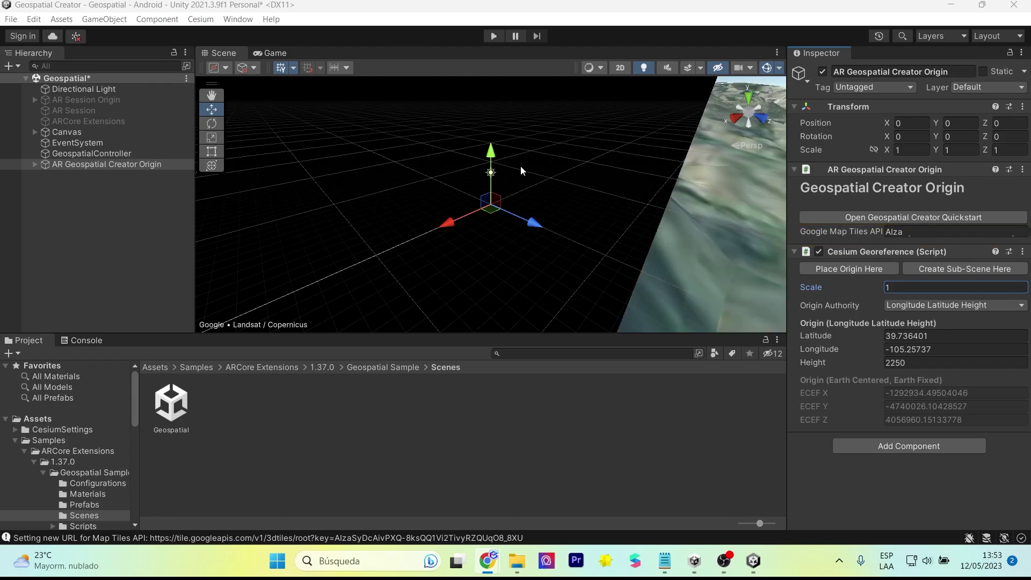
pyautogui.moveTo(669, 160)
pyautogui.keyDown('alt'); pyautogui.mouseDown()
pyautogui.moveTo(421, 173)
pyautogui.moveTo(602, 304)
pyautogui.moveTo(316, 182)
pyautogui.mouseUp(); pyautogui.keyUp('alt')
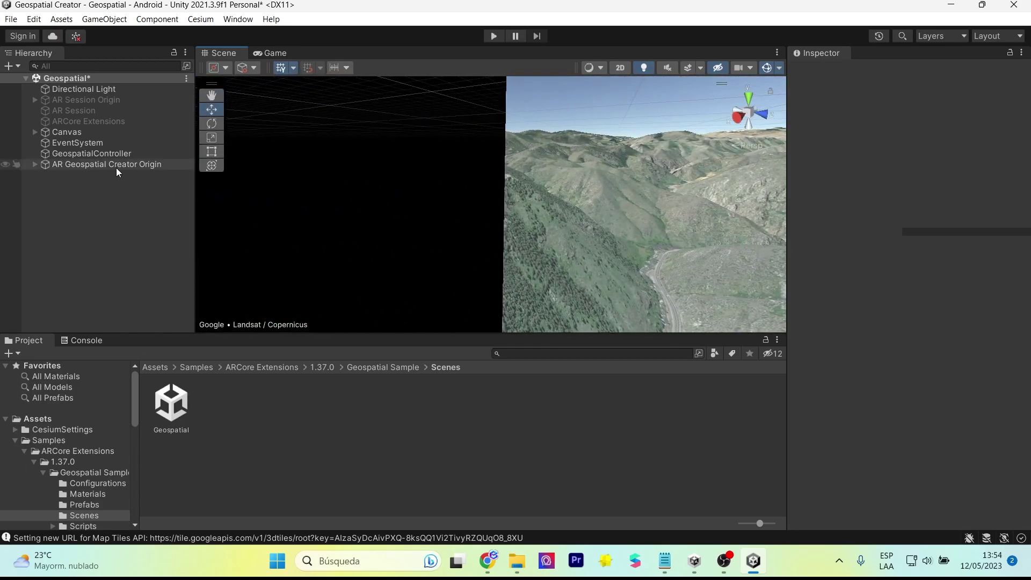
pyautogui.click(116, 165)
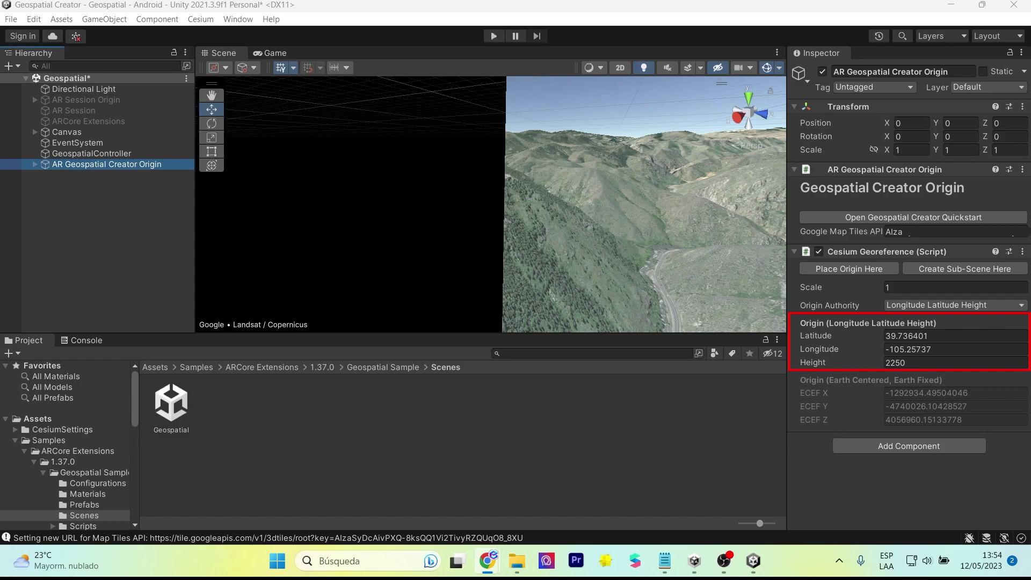
pyautogui.click(939, 36)
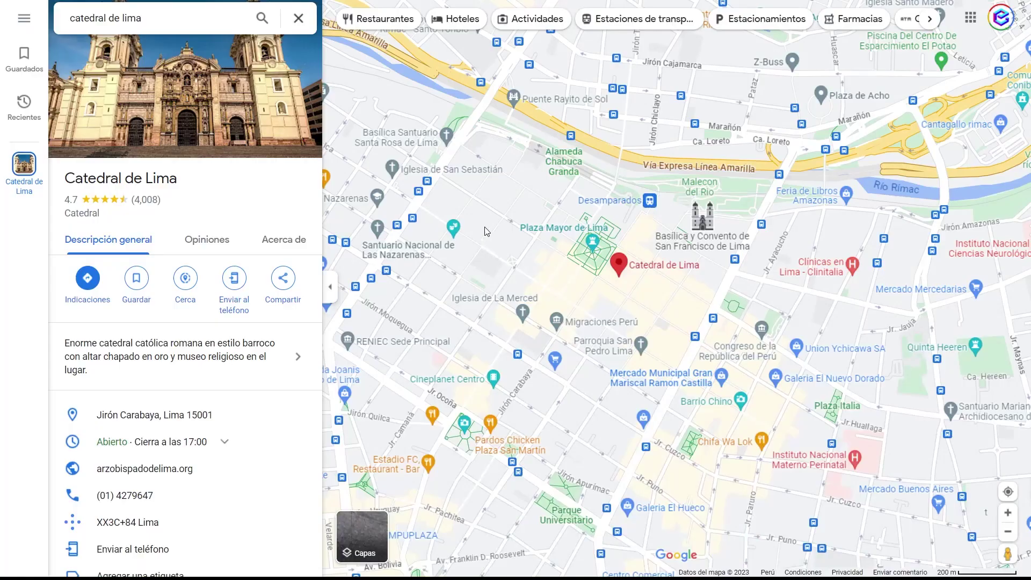
# - Zoom into Plaza Mayor de Lima and copy the spot's coordinates -12.04591, -77.03057
pyautogui.moveTo(458, 292); pyautogui.dragTo(436, 385)
pyautogui.moveTo(669, 407); pyautogui.dragTo(678, 277)
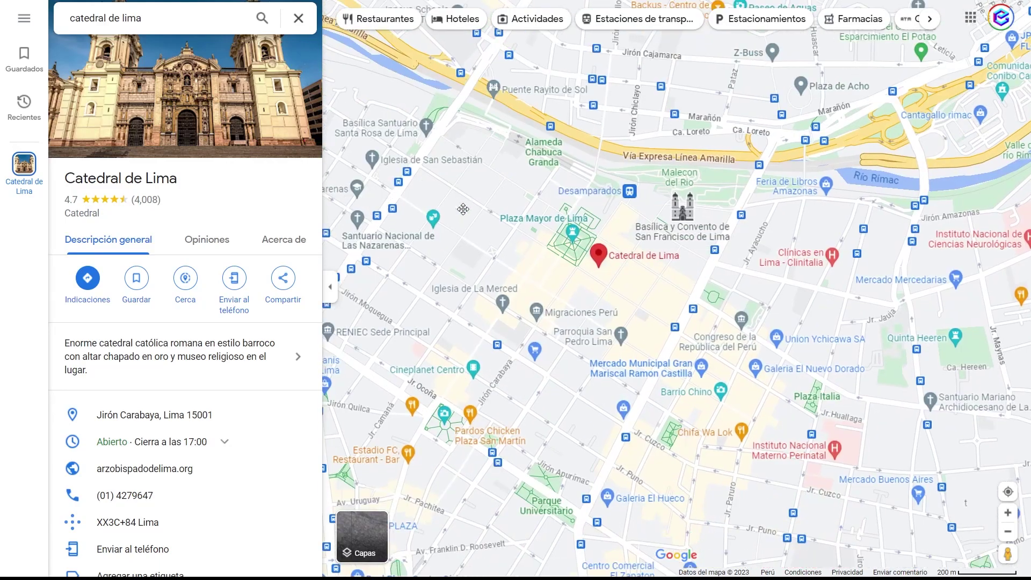
pyautogui.scroll(2, 676, 276)
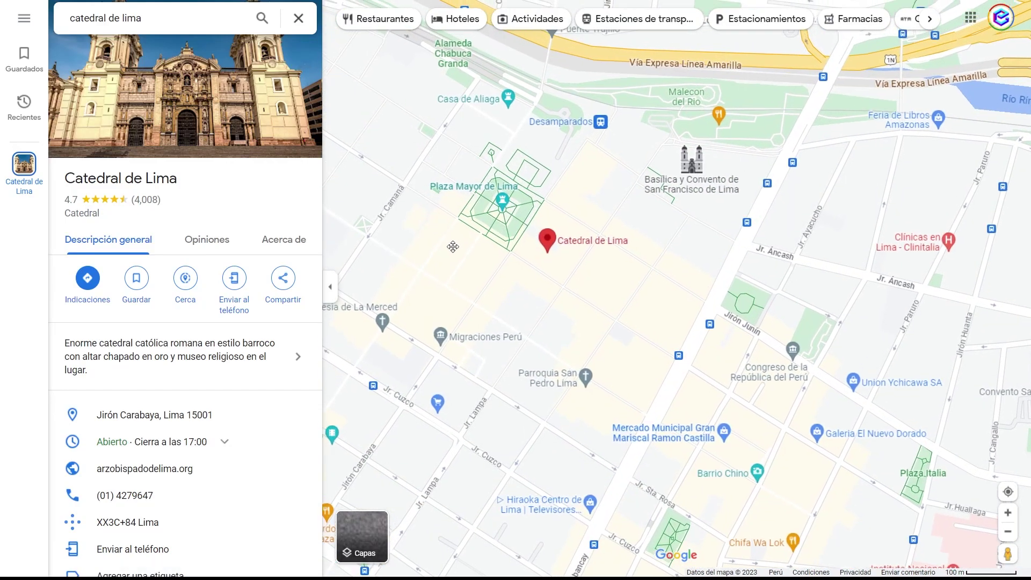
pyautogui.moveTo(527, 201); pyautogui.dragTo(591, 308)
pyautogui.scroll(2, 591, 307)
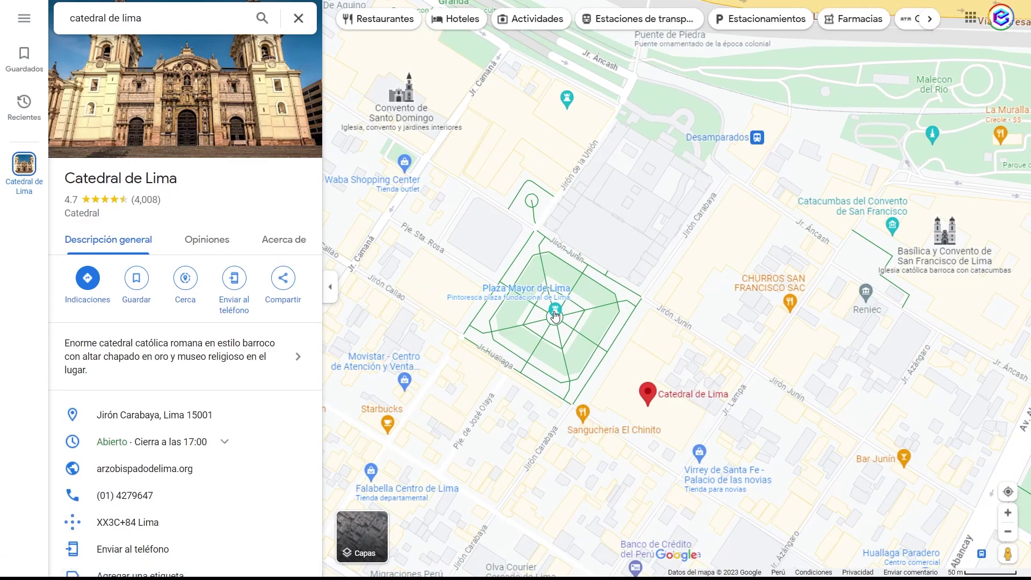
pyautogui.rightClick(555, 314)
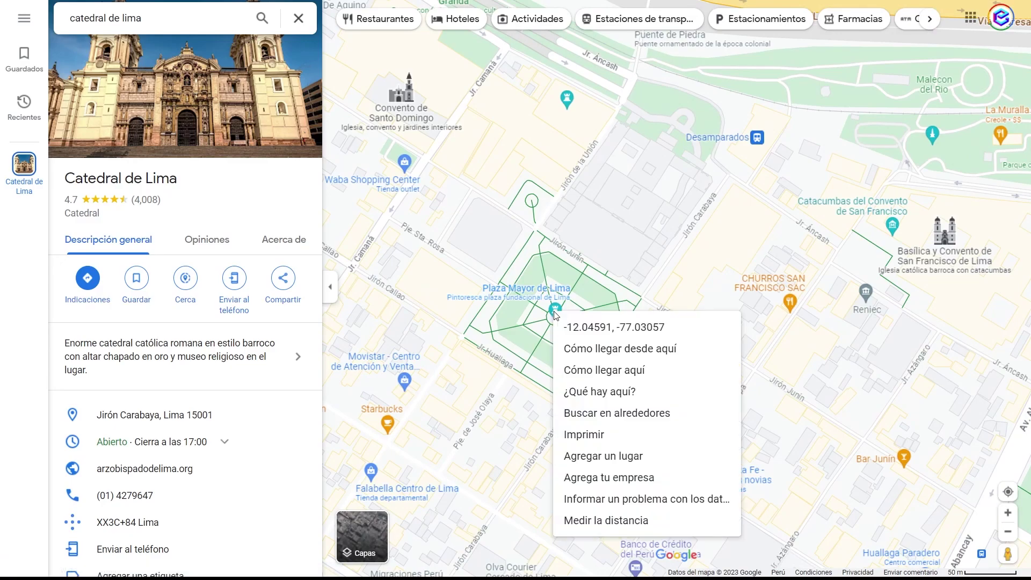
pyautogui.click(683, 333)
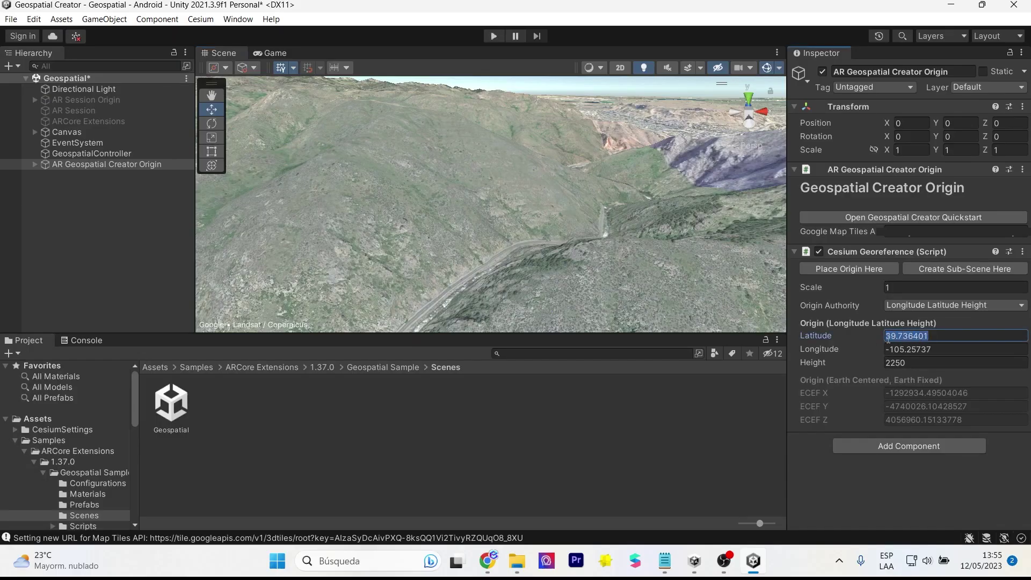
# - Set the georeference Latitude to -12.0459125390958 and Longitude to -77.0305651722762
pyautogui.hotkey('ctrl', 'v')
pyautogui.hotkey('shift', 'End')
pyautogui.hotkey('ctrl', 'c')
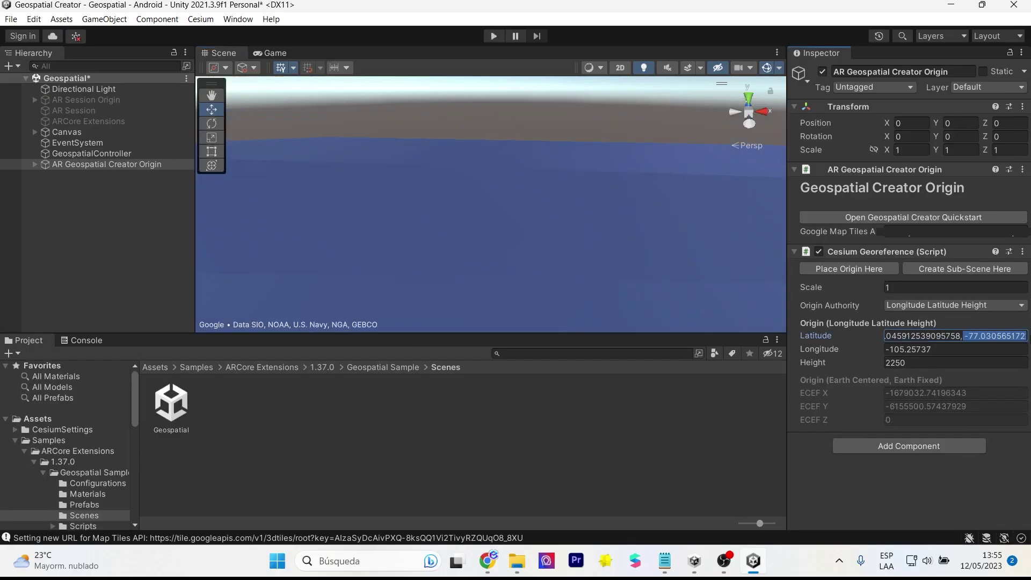
pyautogui.press('BackSpace')
pyautogui.press('BackSpace')
pyautogui.press('BackSpace')
pyautogui.press('Tab')
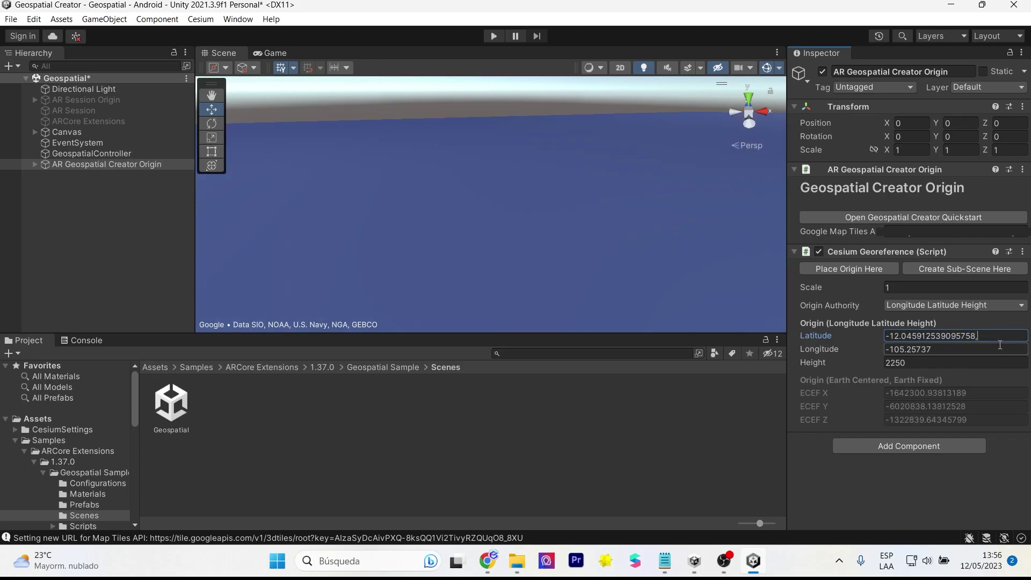
pyautogui.hotkey('ctrl', 'v')
pyautogui.hotkey('shift', 'Tab')
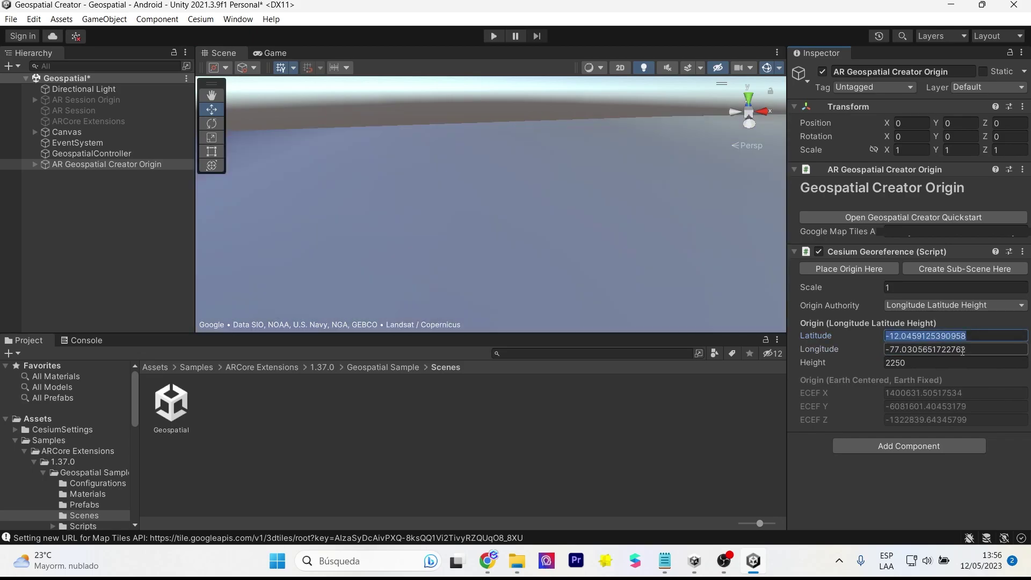
# - Set the origin Height to 500 and orbit the view over Plaza Mayor de Lima
pyautogui.click(492, 220)
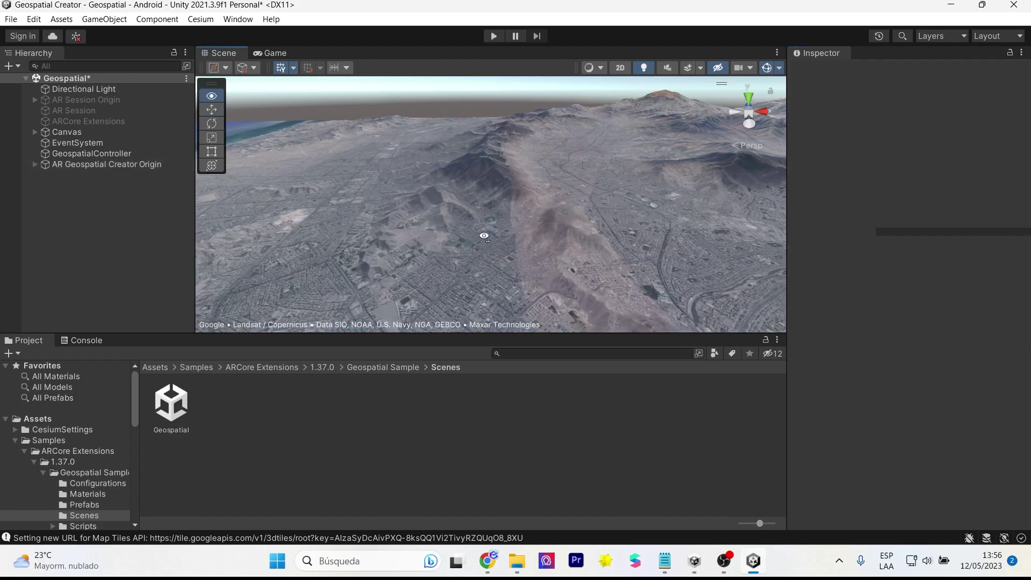
pyautogui.moveTo(463, 243)
pyautogui.keyDown('alt'); pyautogui.mouseDown()
pyautogui.moveTo(669, 258)
pyautogui.moveTo(515, 246)
pyautogui.mouseUp(); pyautogui.keyUp('alt')
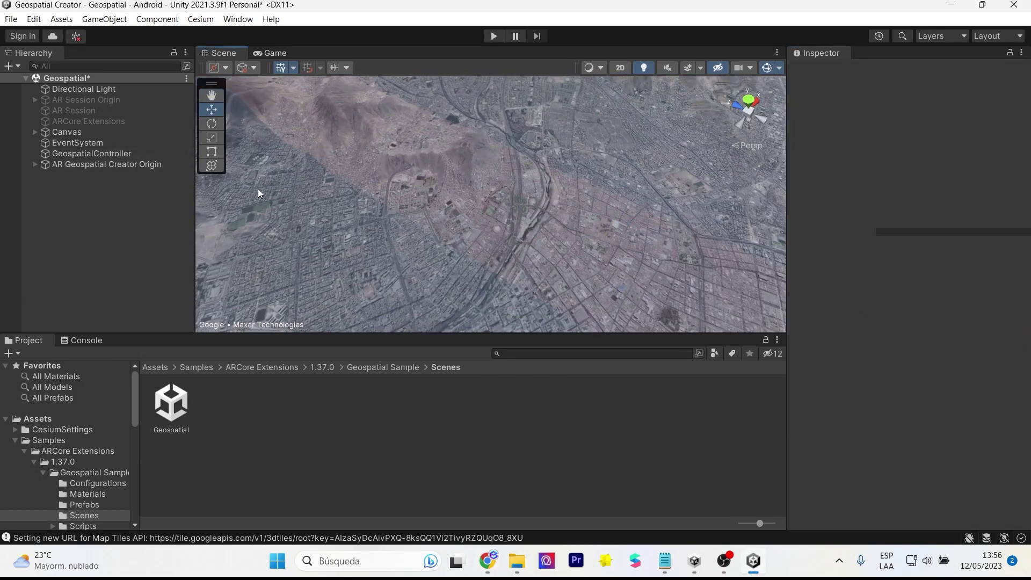
pyautogui.click(161, 164)
pyautogui.click(902, 362)
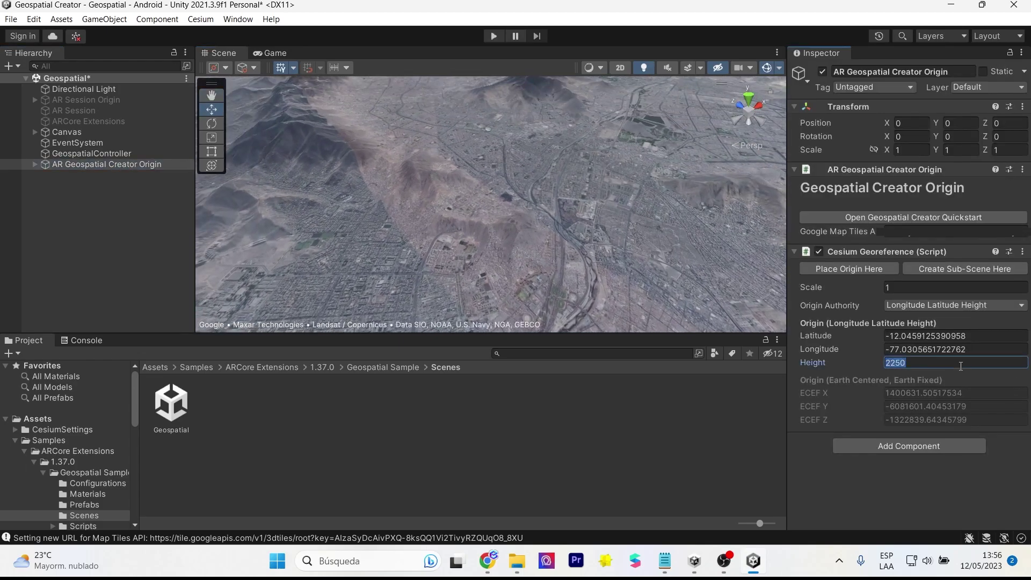
pyautogui.write('225')
pyautogui.keyDown('alt'); pyautogui.moveTo(659, 327); pyautogui.dragTo(597, 228); pyautogui.keyUp('alt')
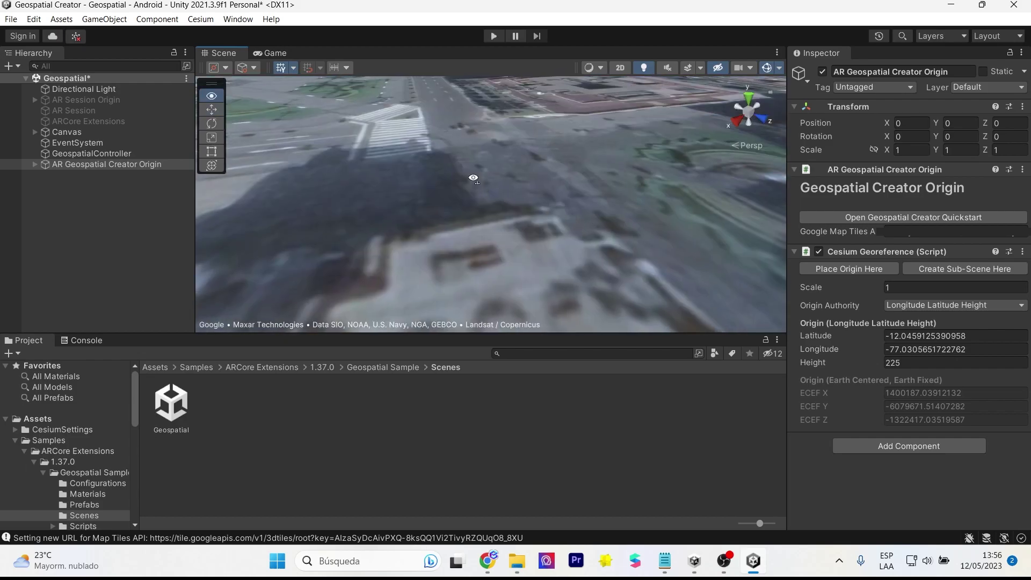
pyautogui.doubleClick(894, 362)
pyautogui.write('500')
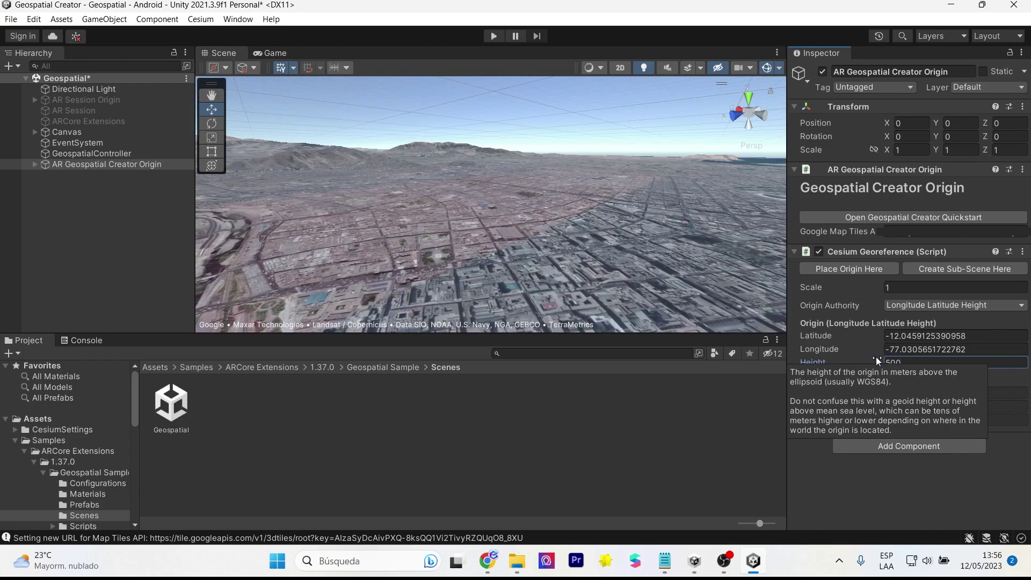
pyautogui.moveTo(645, 300)
pyautogui.keyDown('alt'); pyautogui.mouseDown()
pyautogui.moveTo(560, 229)
pyautogui.moveTo(486, 245)
pyautogui.mouseUp(); pyautogui.keyUp('alt')
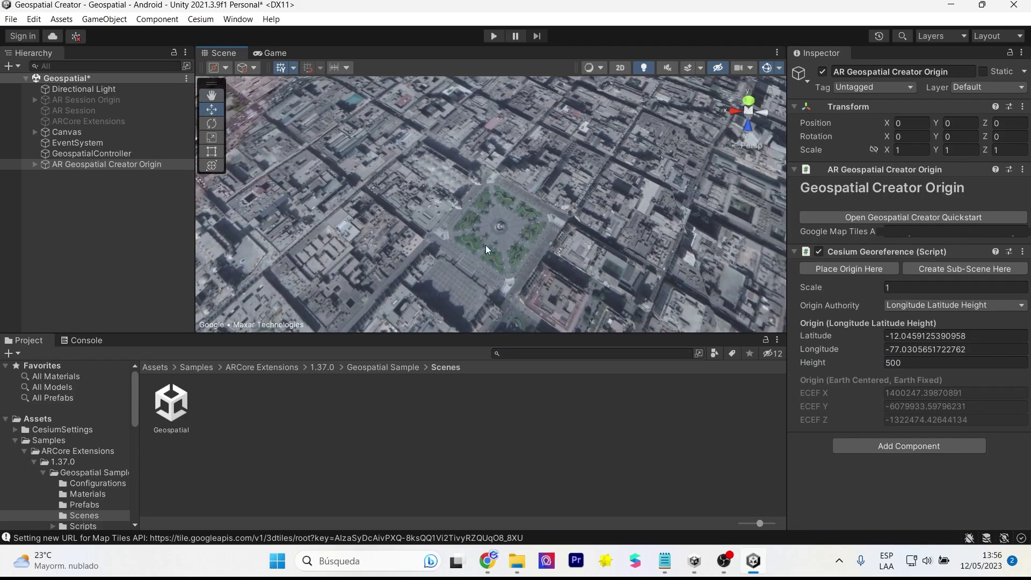
pyautogui.click(491, 241)
pyautogui.click(141, 165)
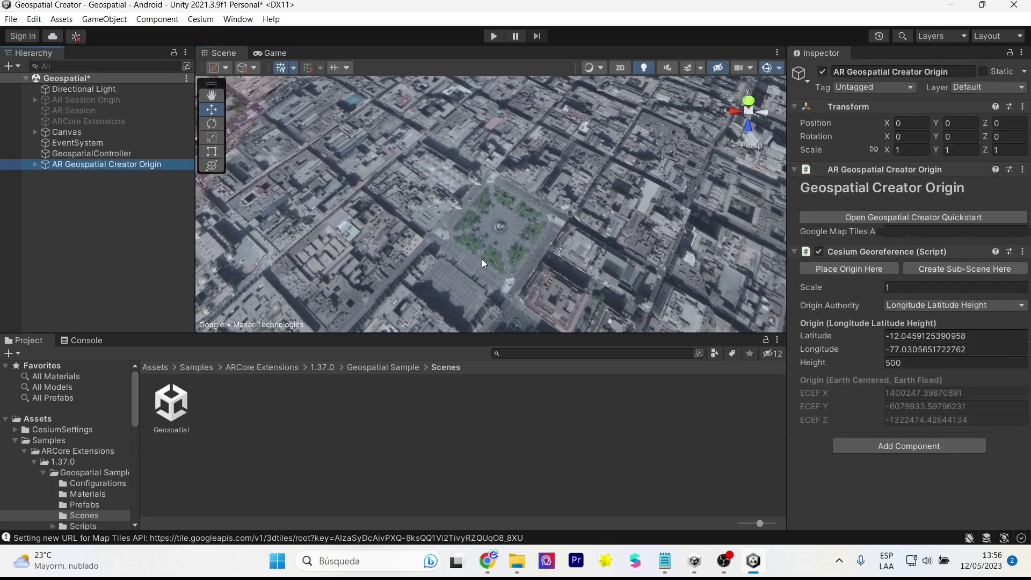
pyautogui.keyDown('alt'); pyautogui.moveTo(524, 256); pyautogui.dragTo(515, 248); pyautogui.keyUp('alt')
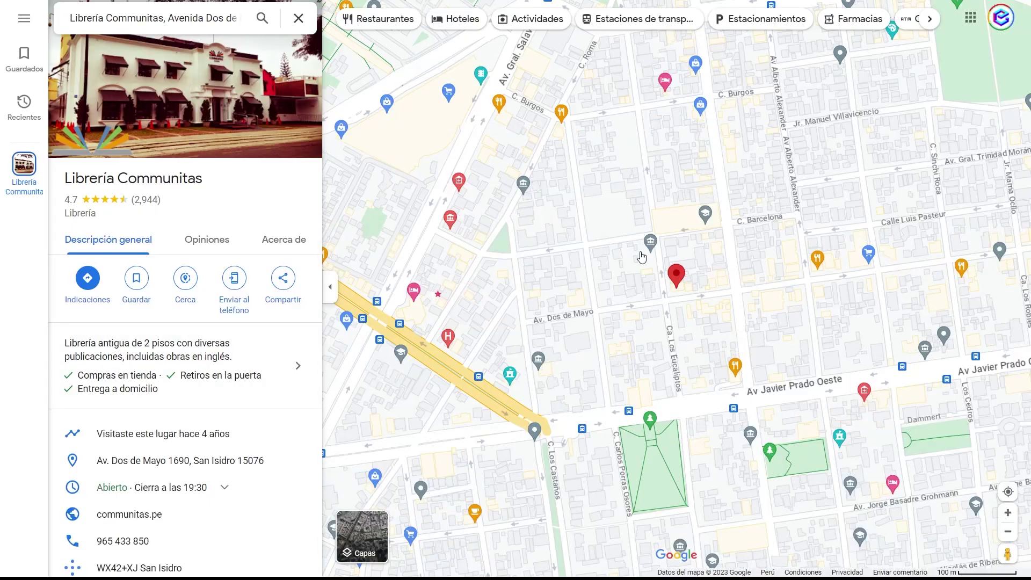
# - Copy the coordinates -12.09268, -77.04847 beside Librería Communitas from Google Maps
pyautogui.scroll(4, 593, 317)
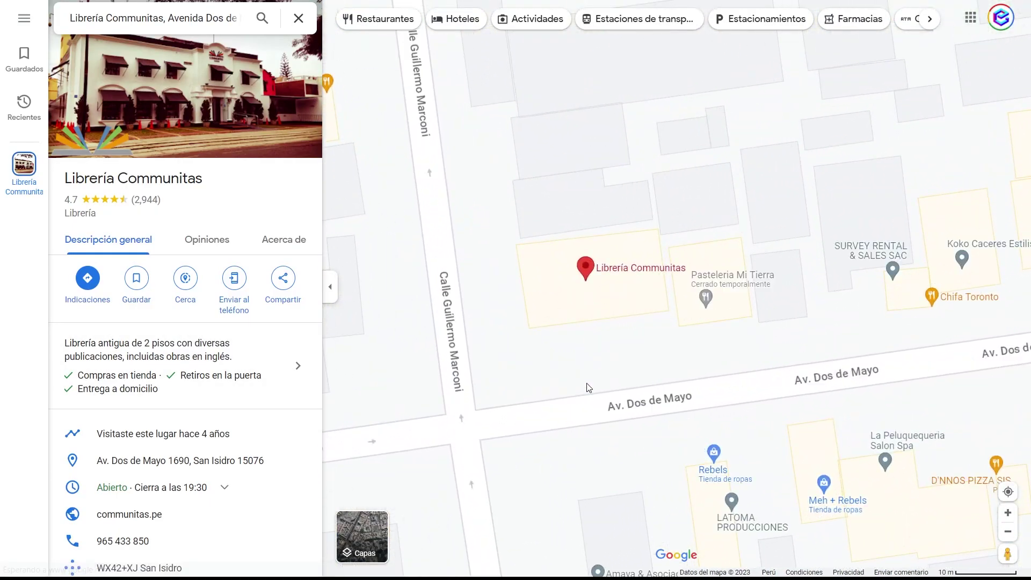
pyautogui.rightClick(596, 391)
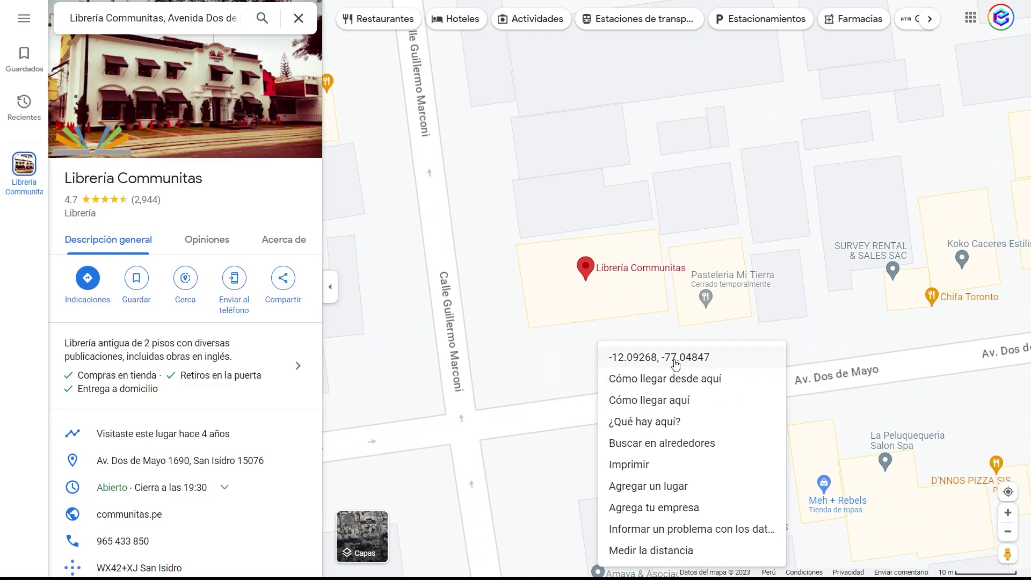
pyautogui.click(675, 357)
pyautogui.moveTo(434, 155)
pyautogui.mouseDown(button='right')
pyautogui.moveTo(441, 216)
pyautogui.moveTo(538, 239)
pyautogui.mouseUp(button='right')
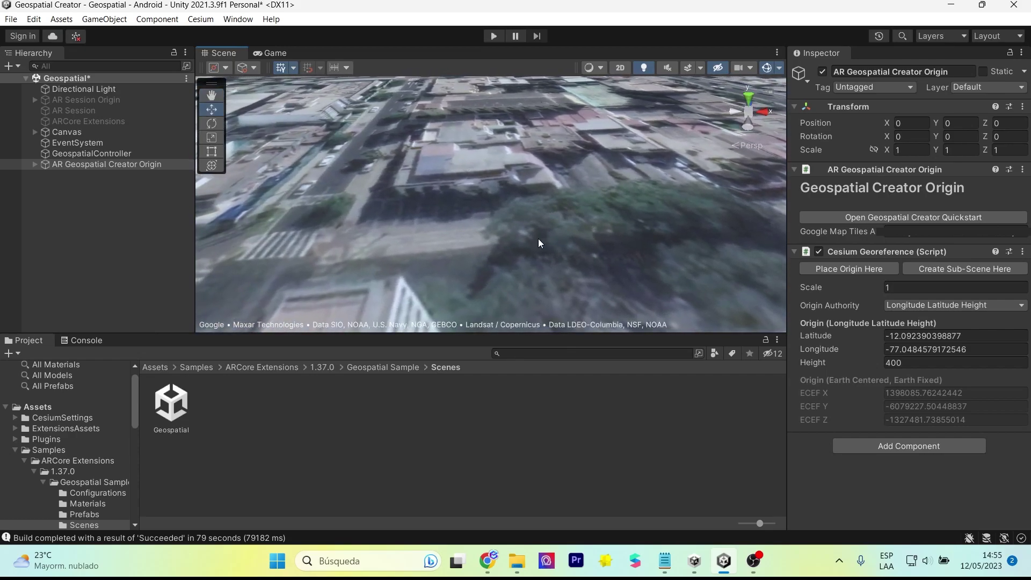
# - Import the ovni low UFO model into Assets and drop it into the Geospatial scene
pyautogui.hotkey('alt', 'Tab')
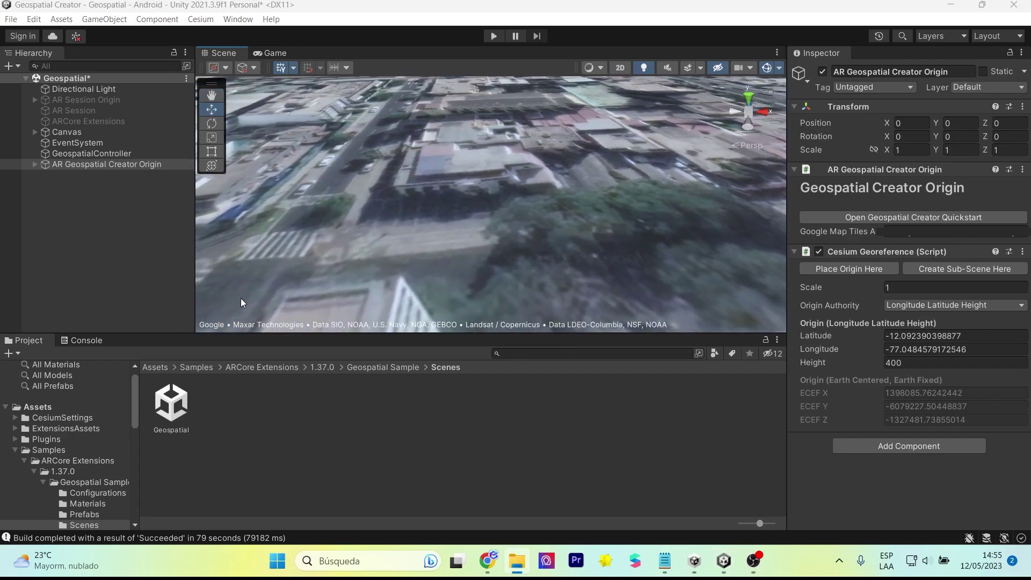
pyautogui.click(155, 368)
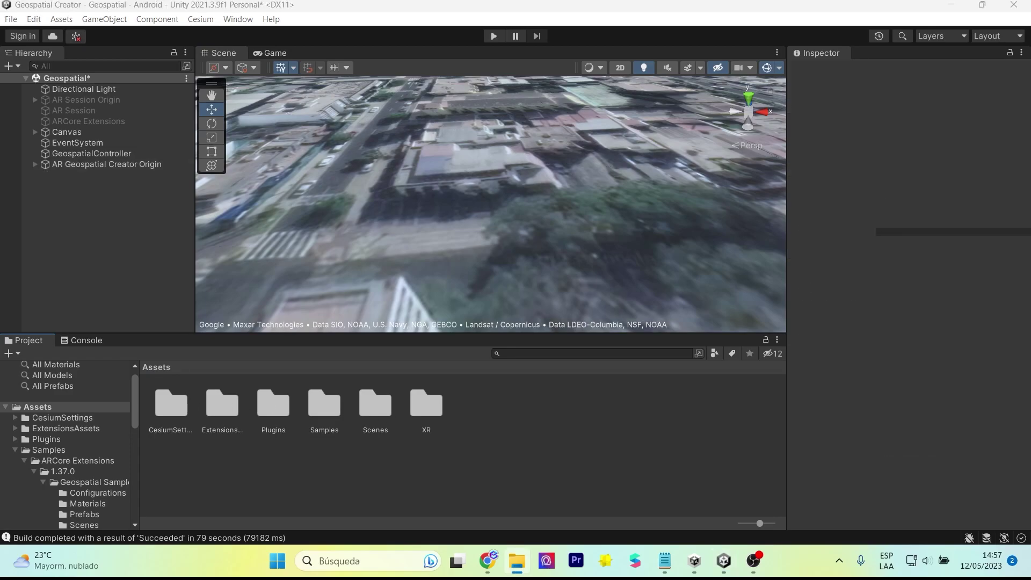
pyautogui.moveTo(352, 415); pyautogui.dragTo(497, 406)
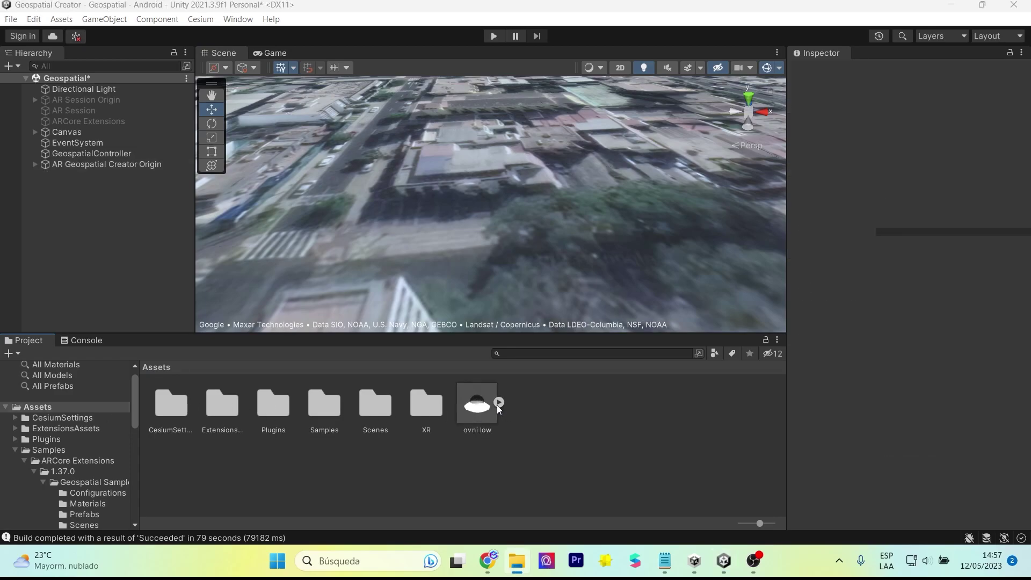
pyautogui.click(511, 402)
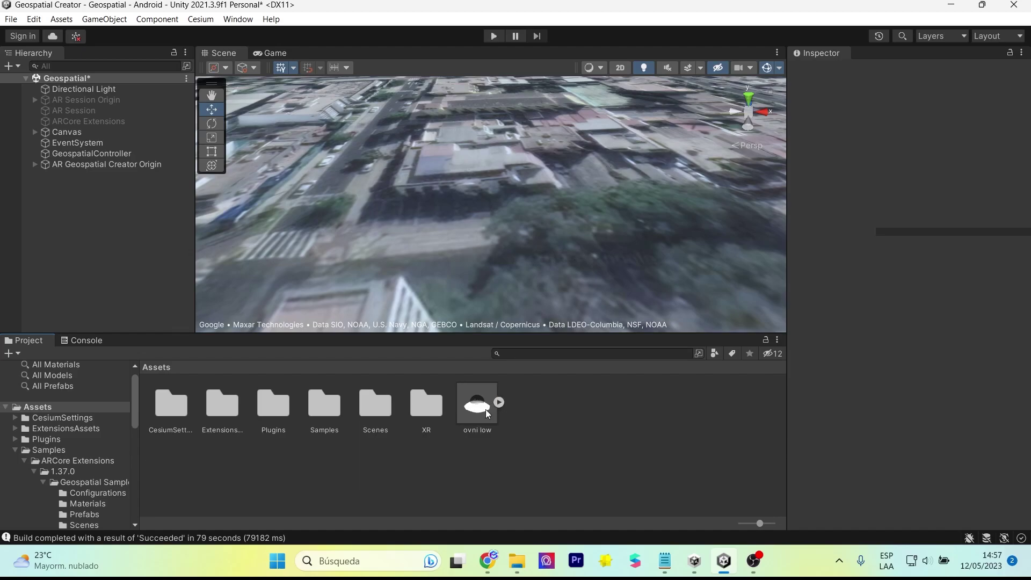
pyautogui.moveTo(420, 217); pyautogui.dragTo(445, 263)
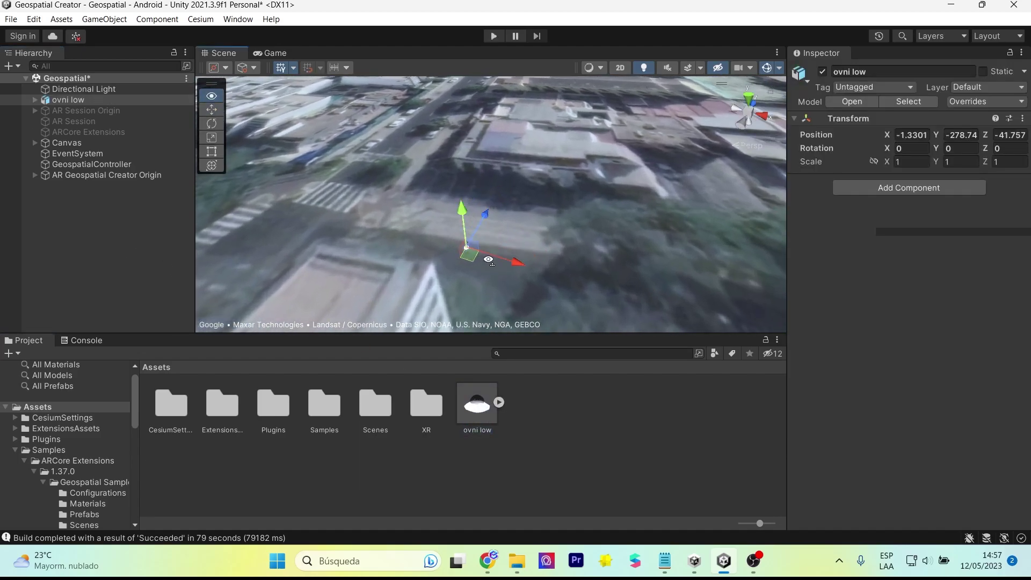
# - Scale the UFO to 4 and move it to the middle of the street
pyautogui.click(911, 161)
pyautogui.write('4')
pyautogui.press('Tab')
pyautogui.write('4')
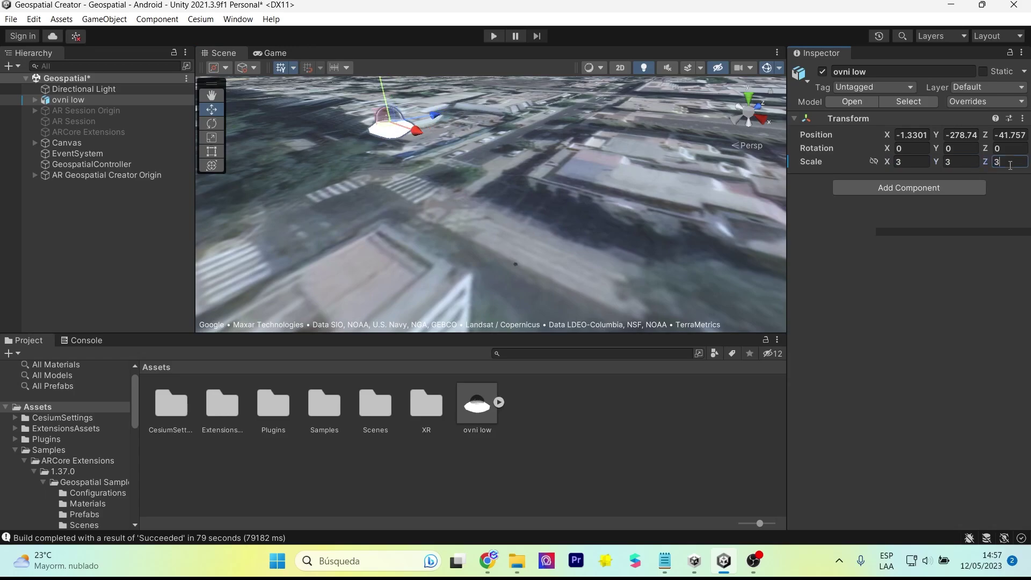
pyautogui.press('Tab')
pyautogui.write('3')
pyautogui.moveTo(400, 110)
pyautogui.mouseDown()
pyautogui.moveTo(564, 217)
pyautogui.moveTo(585, 205)
pyautogui.moveTo(189, 234)
pyautogui.mouseUp()
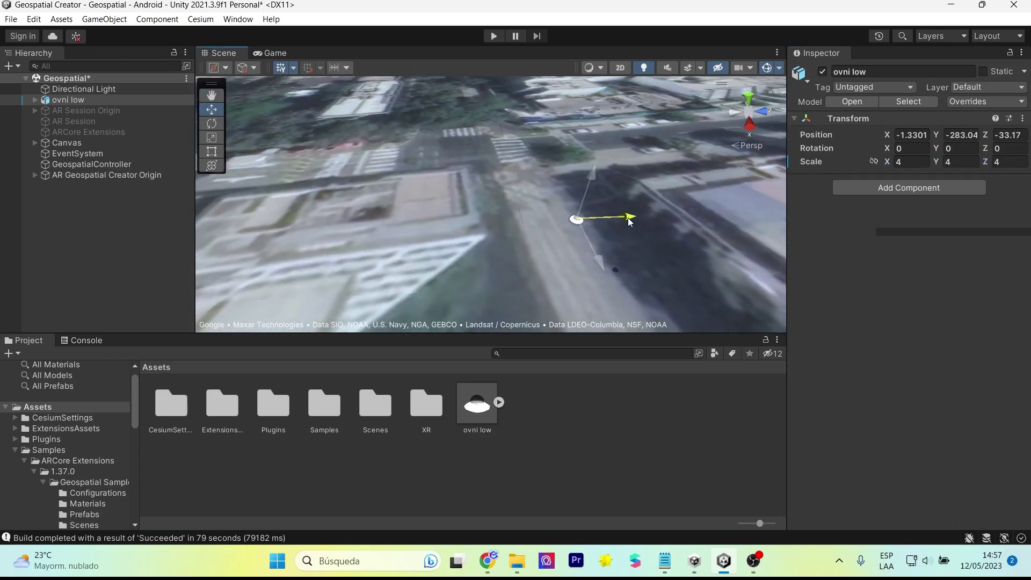
# - Expand ovni low and inspect its pCylinder8, polySurf meshes and aiStandardSurface1 material
pyautogui.click(556, 261)
pyautogui.click(556, 260)
pyautogui.click(499, 402)
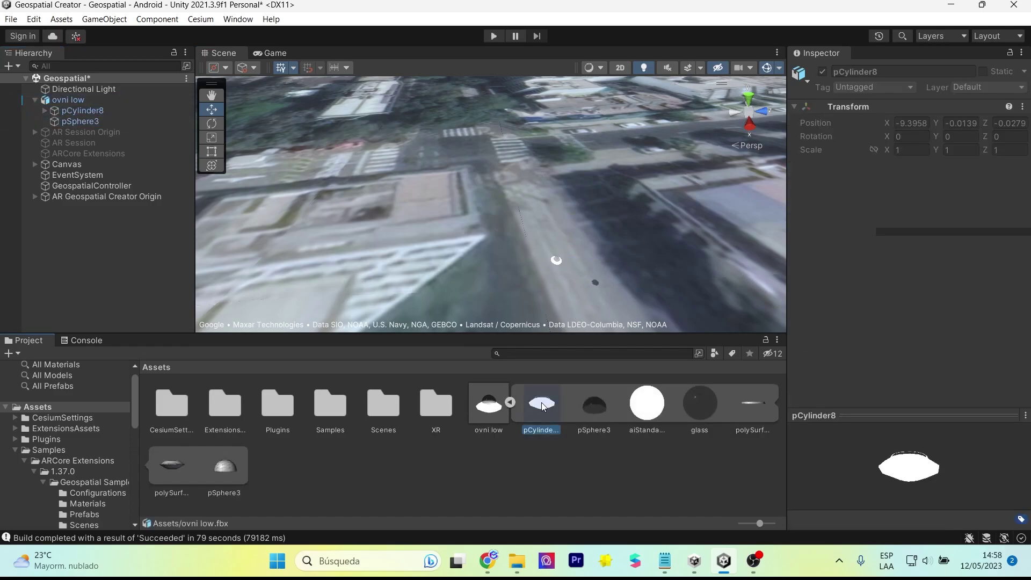
pyautogui.click(647, 402)
pyautogui.click(918, 156)
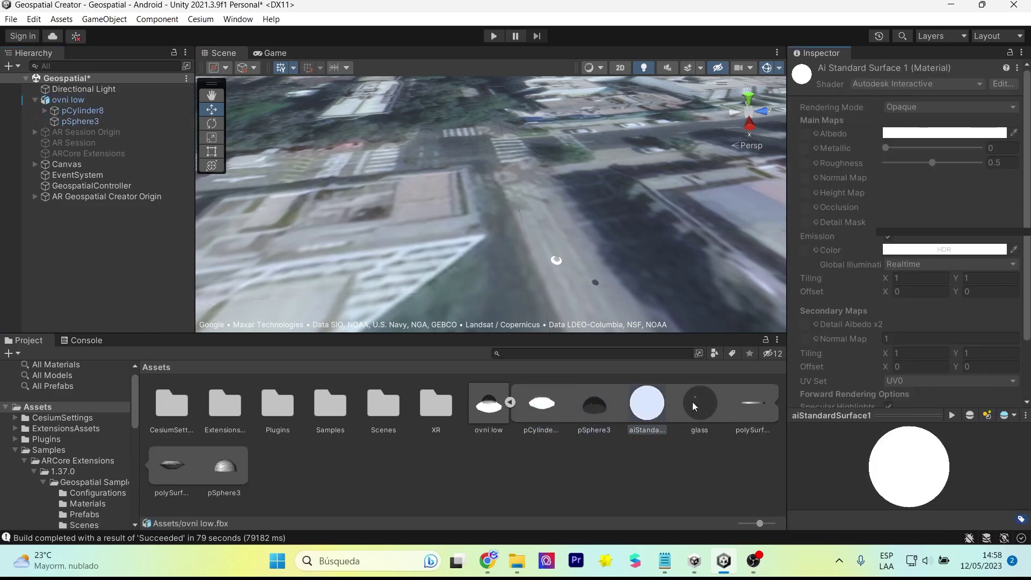
pyautogui.click(752, 403)
pyautogui.click(168, 470)
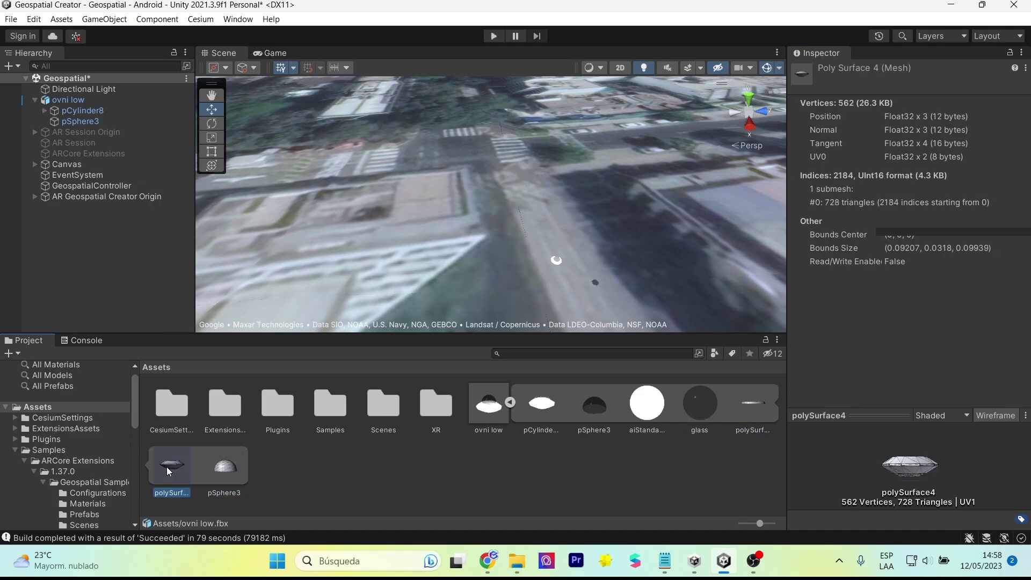
pyautogui.click(647, 403)
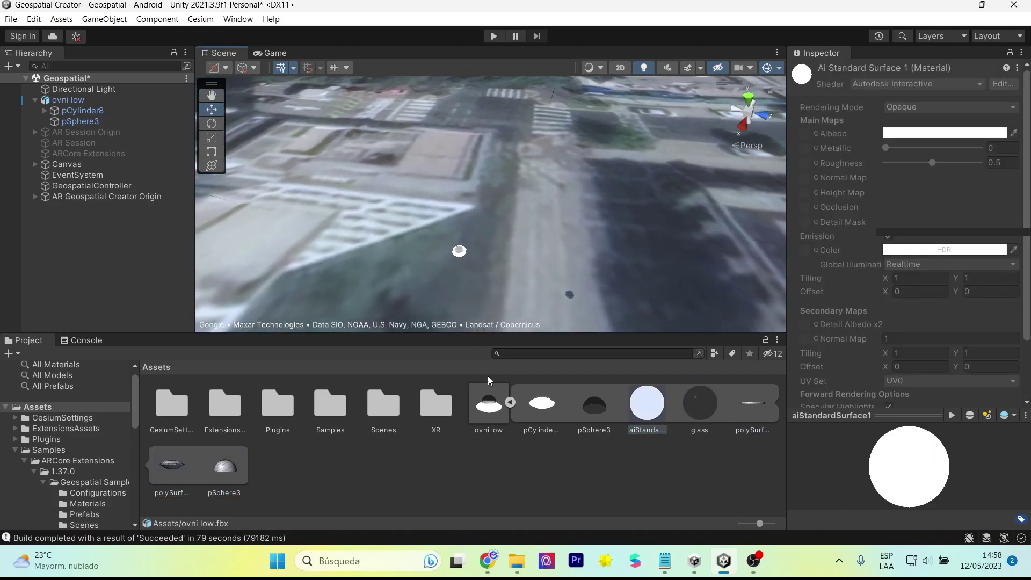
# - Remap aiStandardSurface1 to DebugFace, apply, and nudge the UFO along the street to Z -32.301
pyautogui.click(488, 403)
pyautogui.click(1022, 234)
pyautogui.doubleClick(940, 341)
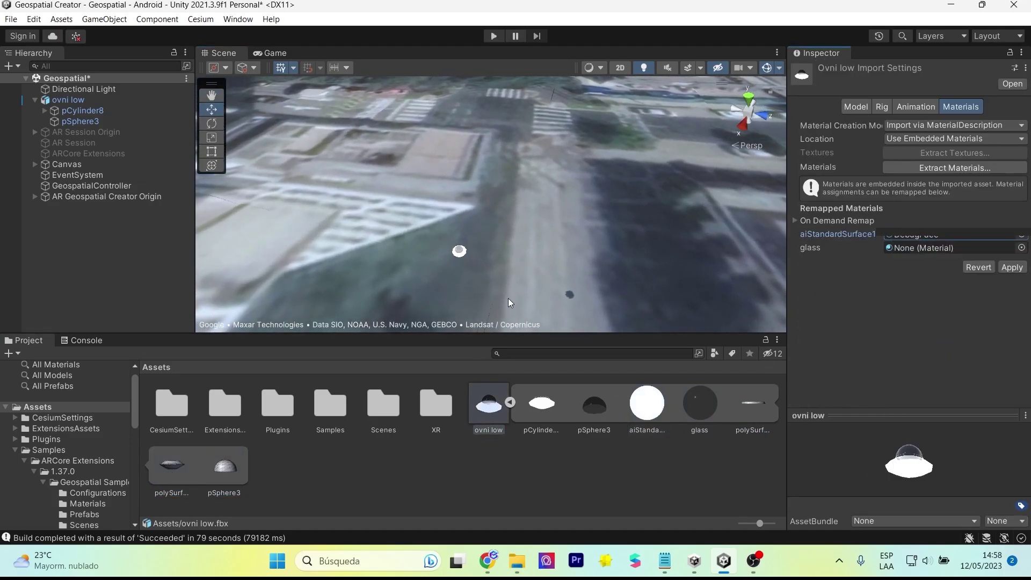
pyautogui.click(460, 251)
pyautogui.click(498, 299)
pyautogui.moveTo(498, 299); pyautogui.dragTo(529, 228, button='right')
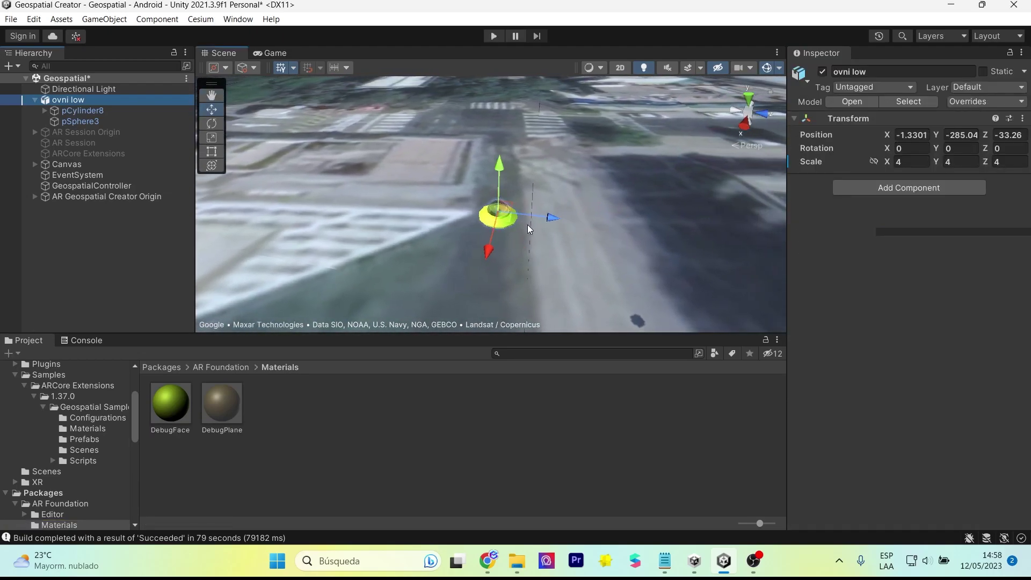
pyautogui.moveTo(549, 217); pyautogui.dragTo(651, 226)
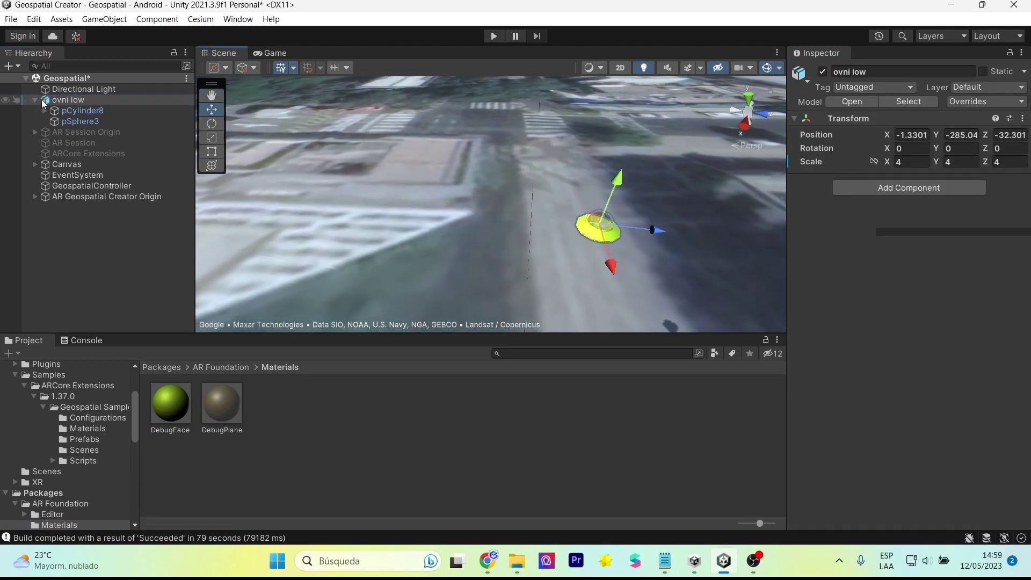
pyautogui.click(36, 100)
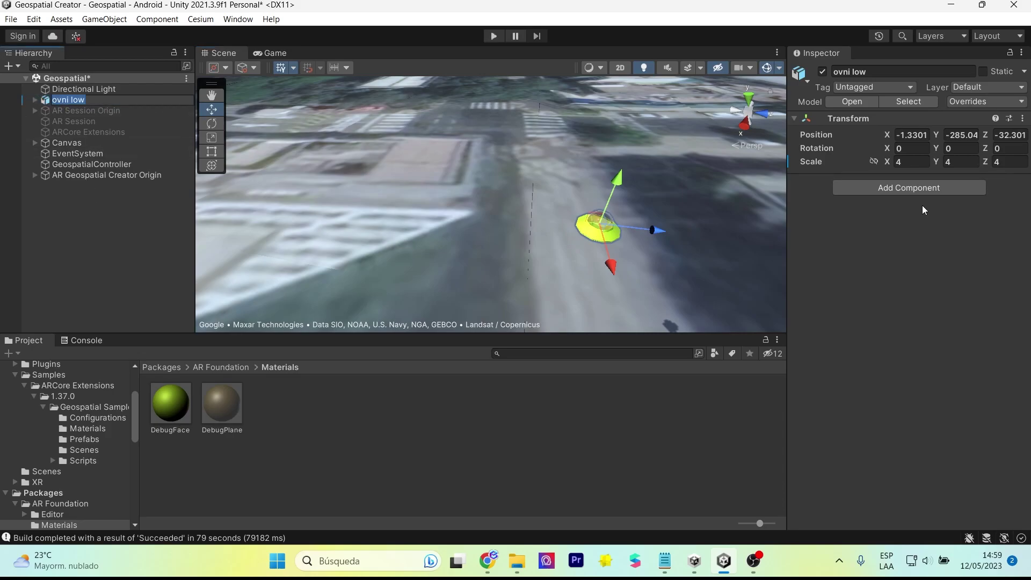
# - Add an AR Geospatial Creator Anchor with the pasted bookstore latitude/longitude and Terrain altitude
pyautogui.click(924, 187)
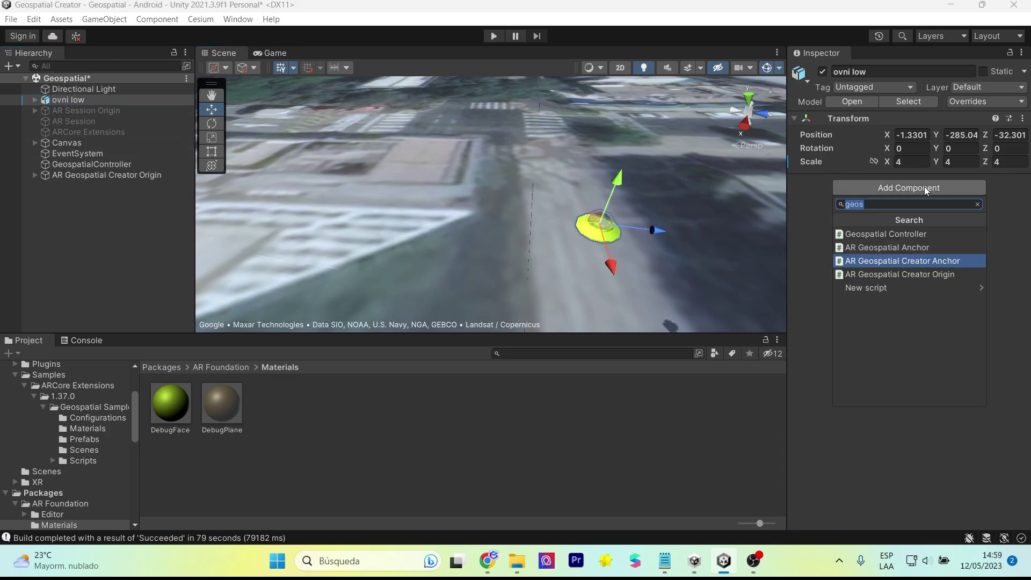
pyautogui.click(893, 262)
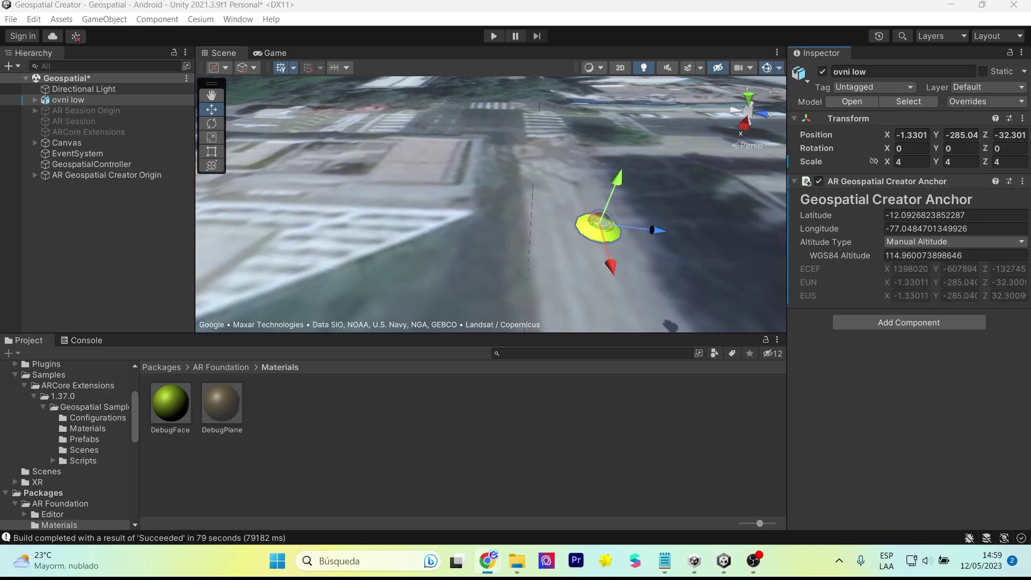
pyautogui.click(903, 215)
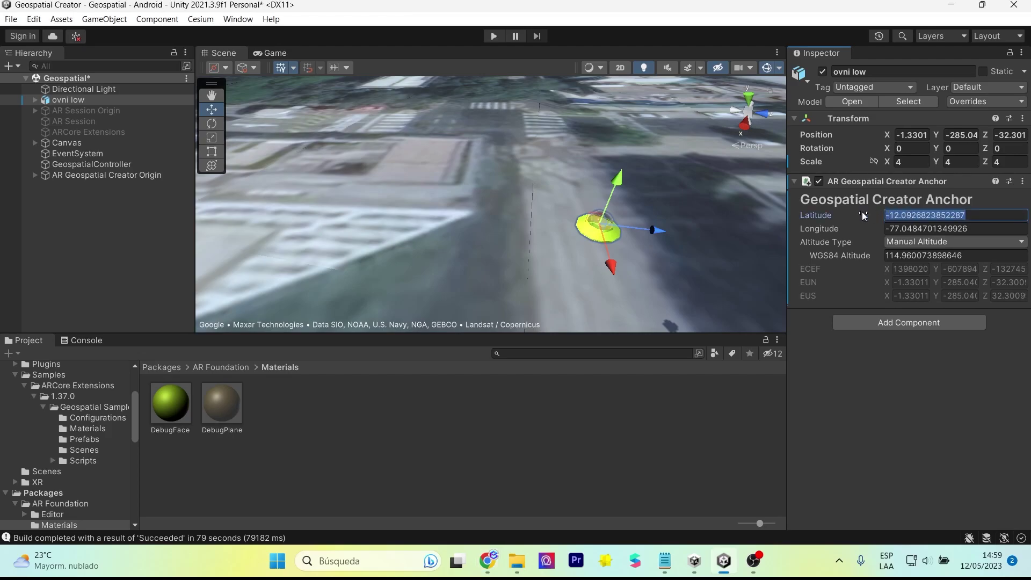
pyautogui.hotkey('ctrl', 'v')
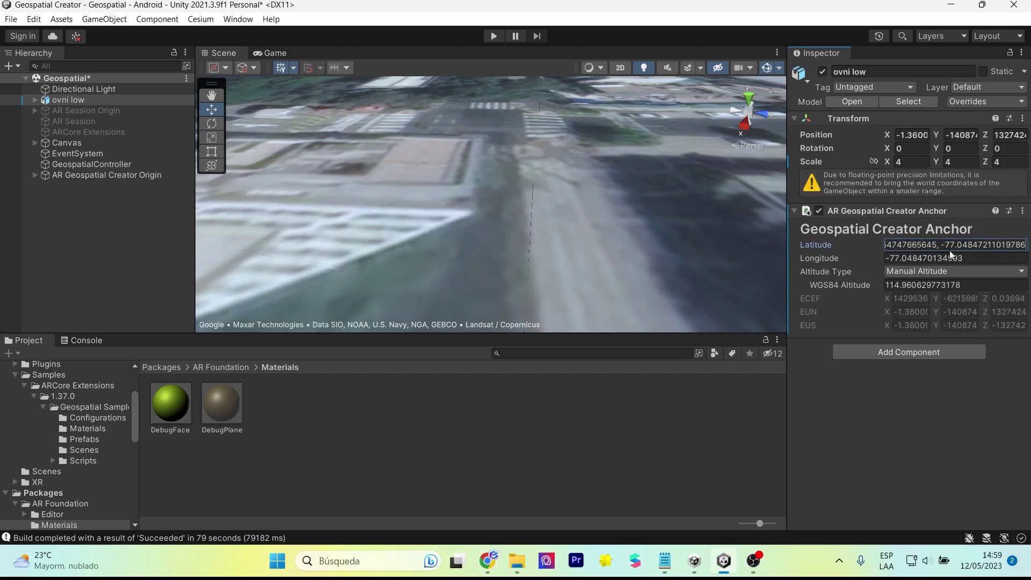
pyautogui.moveTo(943, 245); pyautogui.dragTo(1026, 245)
pyautogui.hotkey('ctrl', 'c')
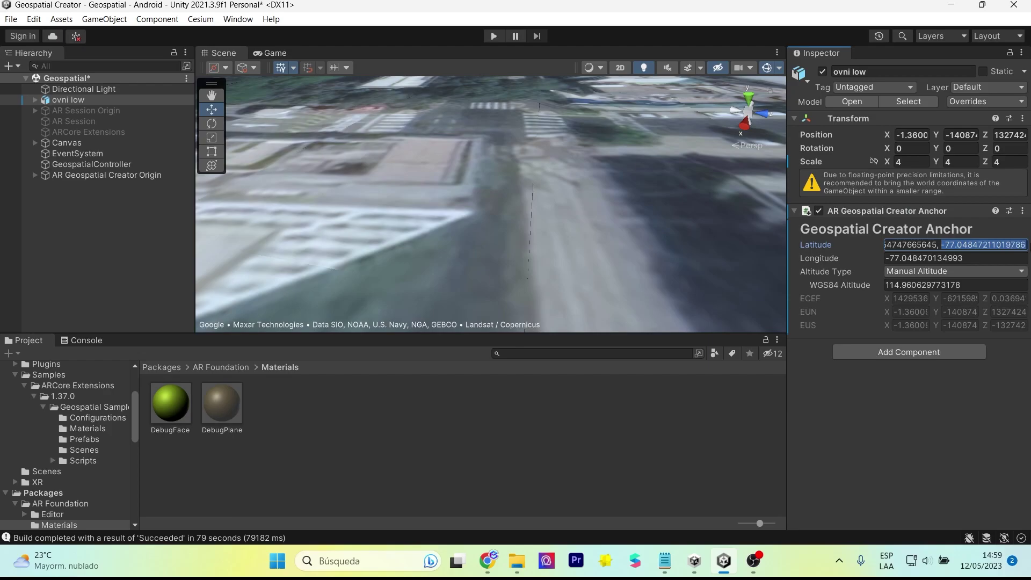
pyautogui.press('BackSpace')
pyautogui.moveTo(963, 228); pyautogui.dragTo(874, 227)
pyautogui.hotkey('ctrl', 'v')
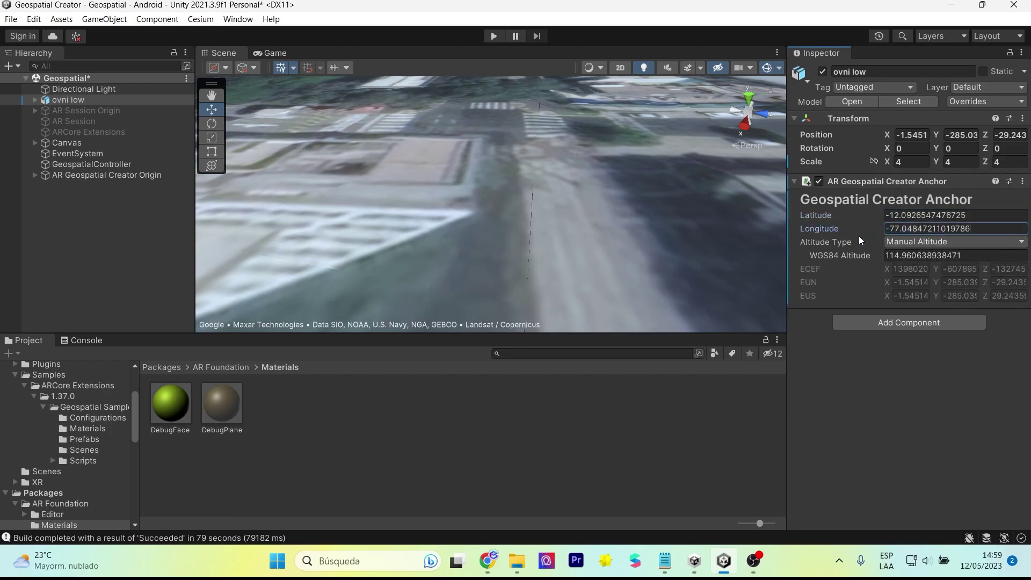
pyautogui.click(907, 241)
pyautogui.click(922, 272)
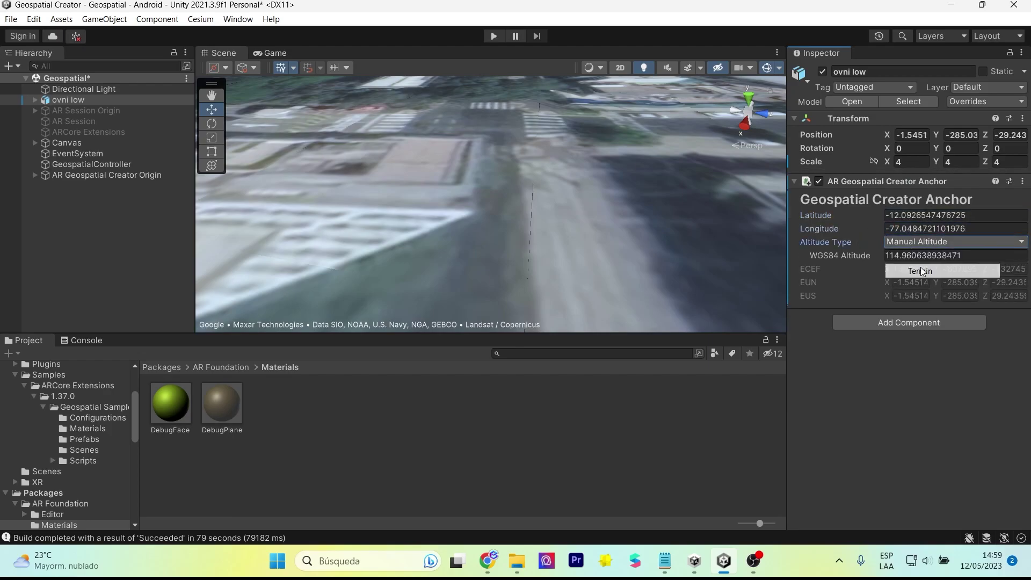
# - Lower the UFO and re-paste the anchor coordinates as -12.0926658939326, -77.0484821613391
pyautogui.moveTo(656, 195)
pyautogui.mouseDown(button='right')
pyautogui.moveTo(742, 175)
pyautogui.moveTo(495, 120)
pyautogui.mouseUp(button='right')
pyautogui.moveTo(498, 234); pyautogui.dragTo(486, 308)
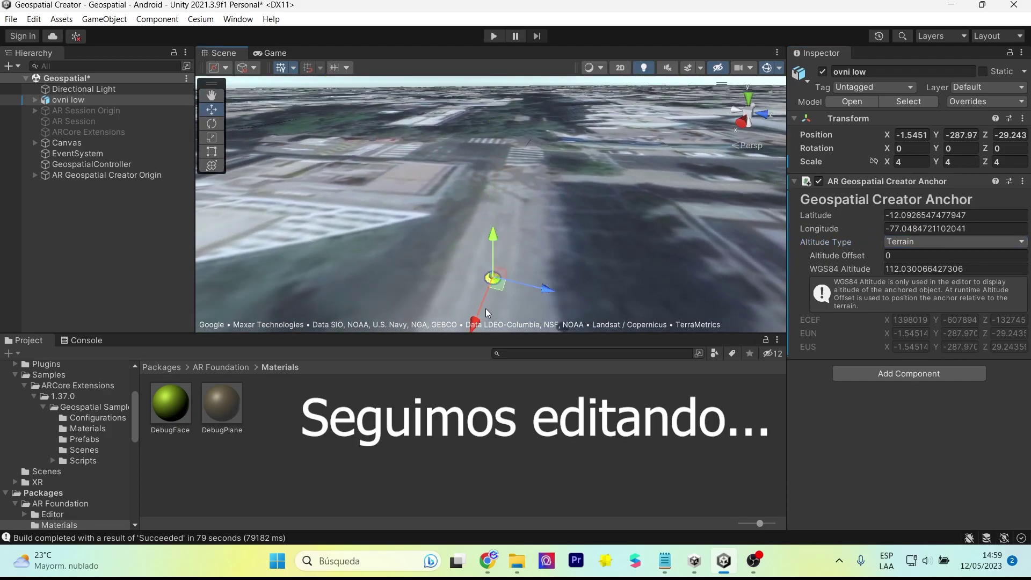
pyautogui.click(919, 215)
pyautogui.write('-77.0484721019786')
pyautogui.click(977, 258)
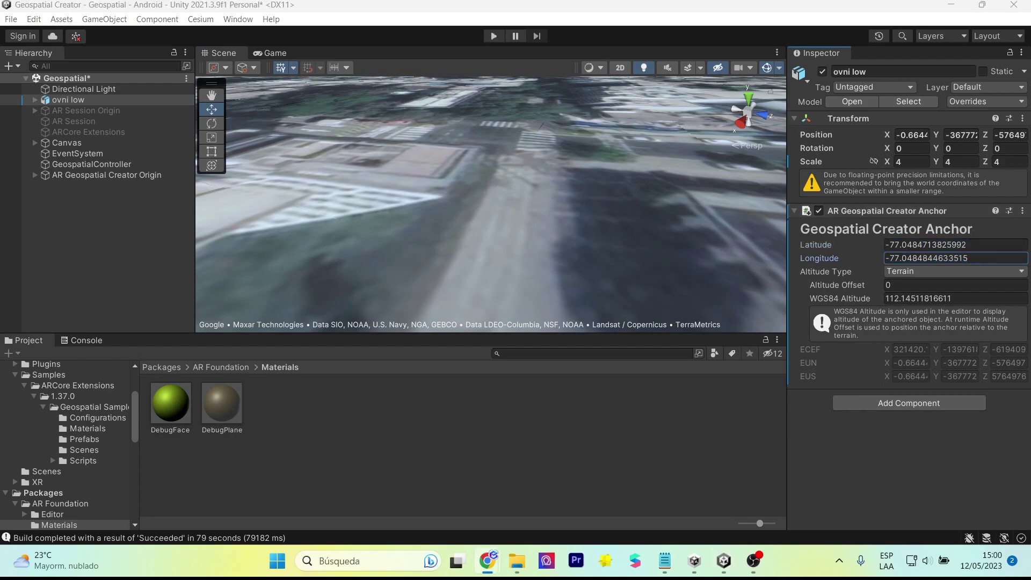
pyautogui.click(956, 244)
pyautogui.hotkey('ctrl', 'v')
pyautogui.press('Tab')
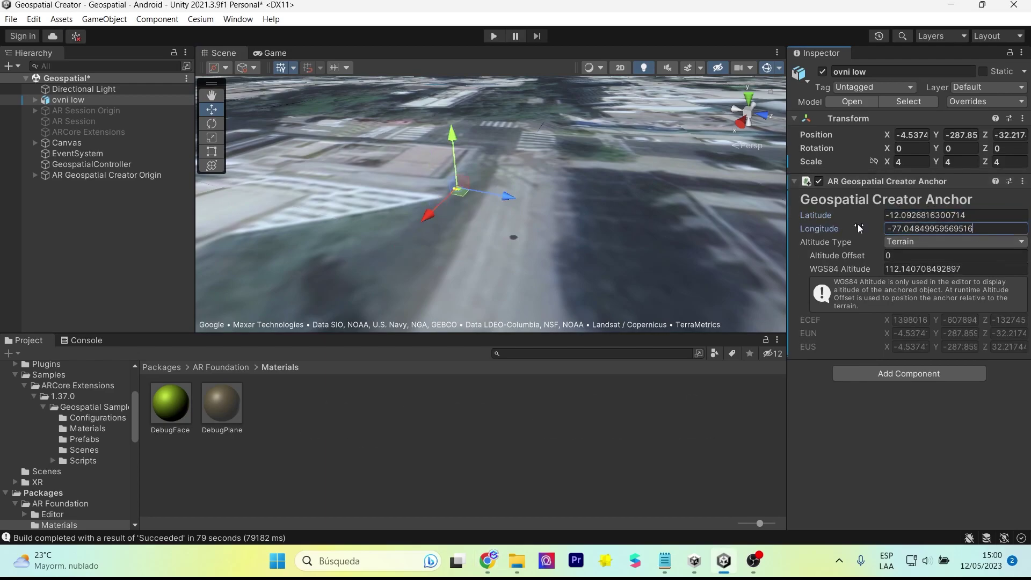
# - Set the UFO's scale to 10 on X, Y and Z
pyautogui.click(969, 164)
pyautogui.write('5')
pyautogui.press('Tab')
pyautogui.write('5')
pyautogui.hotkey('shift', 'Tab')
pyautogui.hotkey('shift', 'Tab')
pyautogui.write('6')
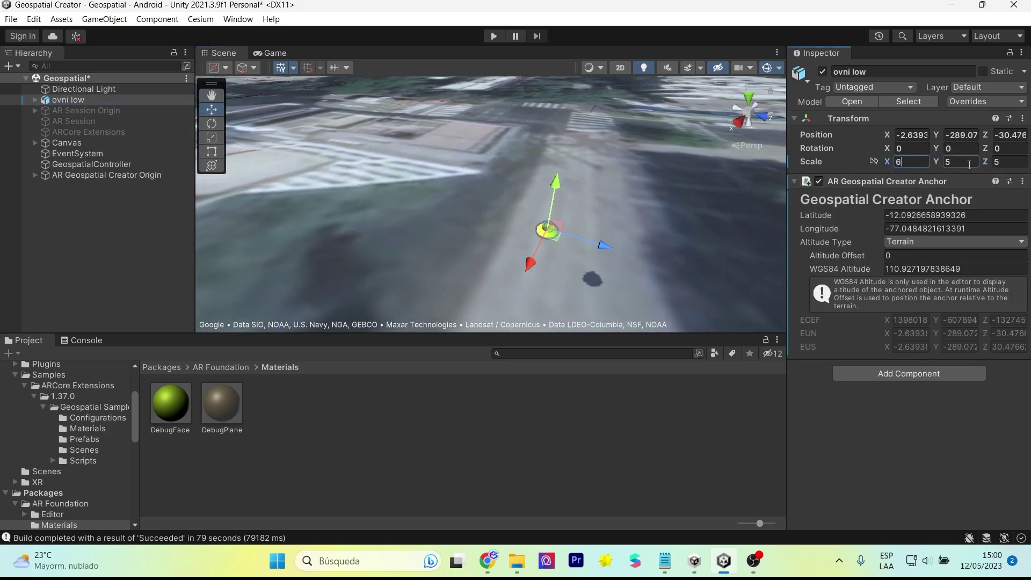
pyautogui.press('BackSpace')
pyautogui.write('10')
pyautogui.press('Tab')
pyautogui.write('10')
pyautogui.click(1009, 161)
pyautogui.write('10')
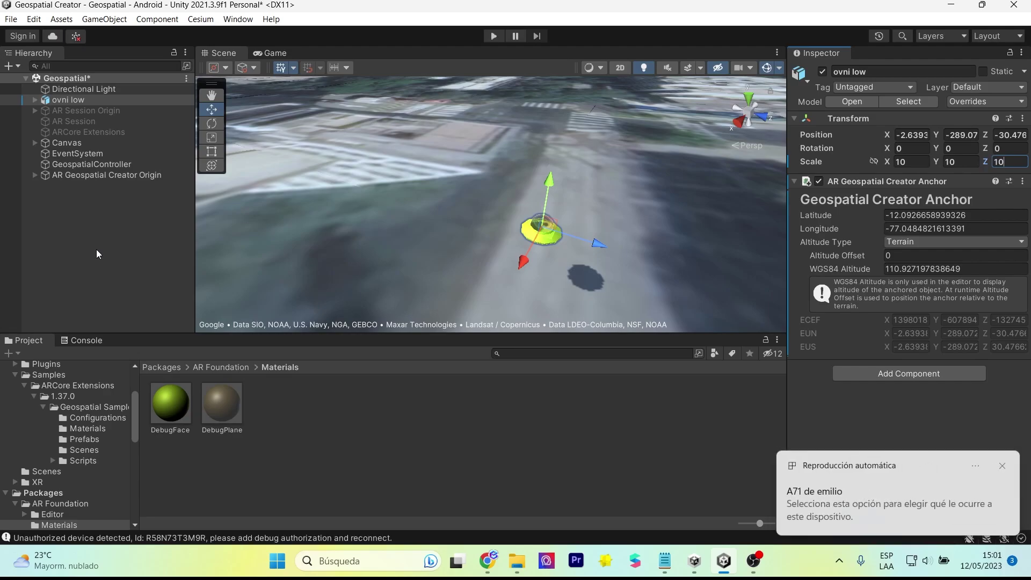
# - Build and run the scene for Android, then dismiss the AR safety notice on the phone
pyautogui.click(5, 20)
pyautogui.click(76, 178)
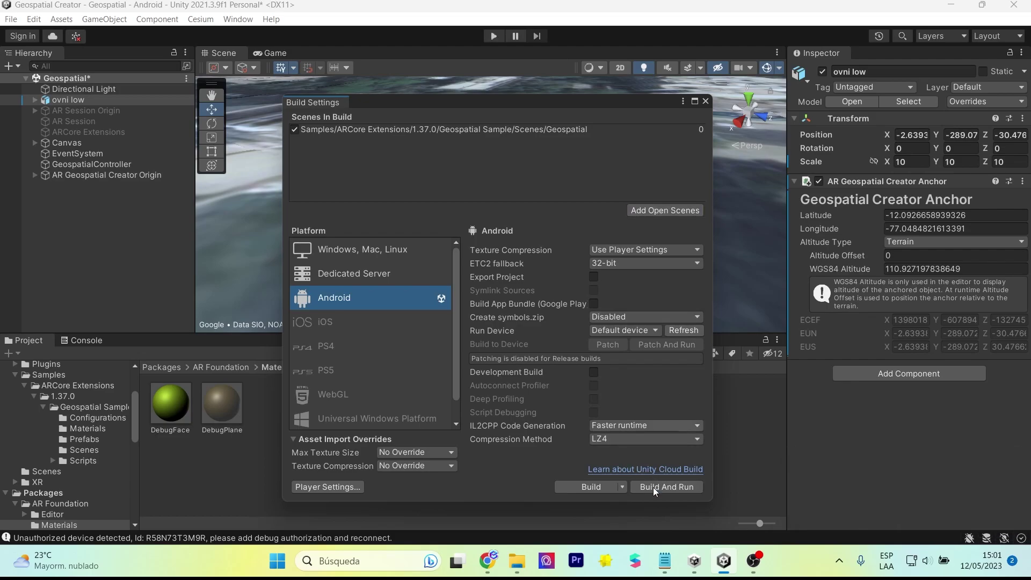
pyautogui.click(469, 391)
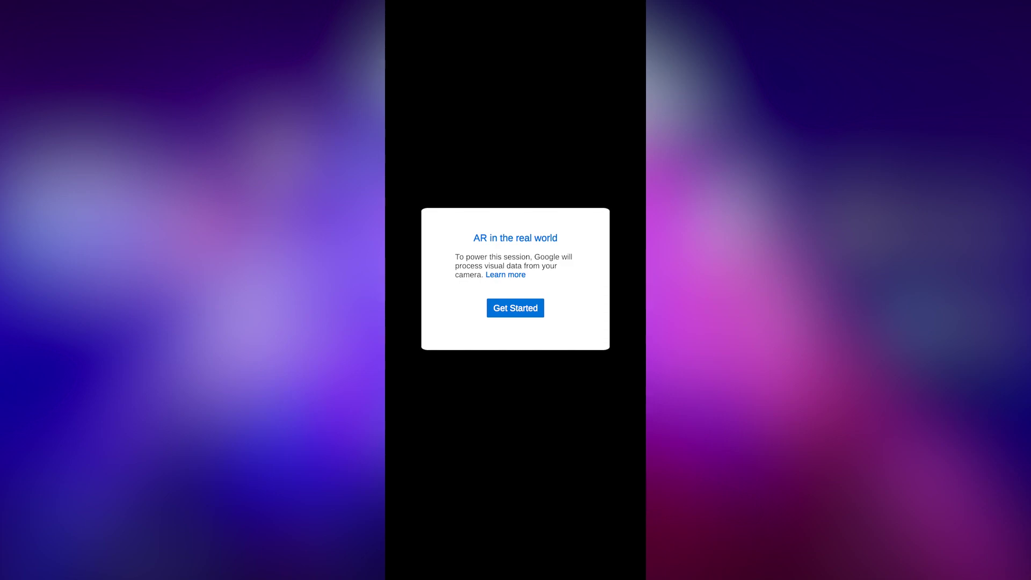
pyautogui.click(515, 307)
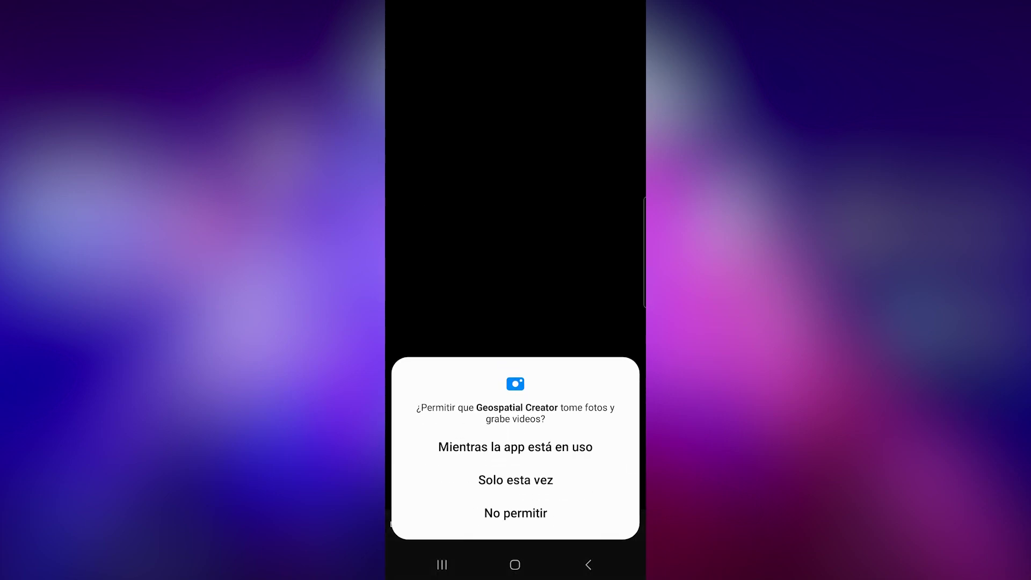
# - Grant camera and location access with 'Mientras la app está en uso'
pyautogui.click(515, 447)
pyautogui.click(514, 447)
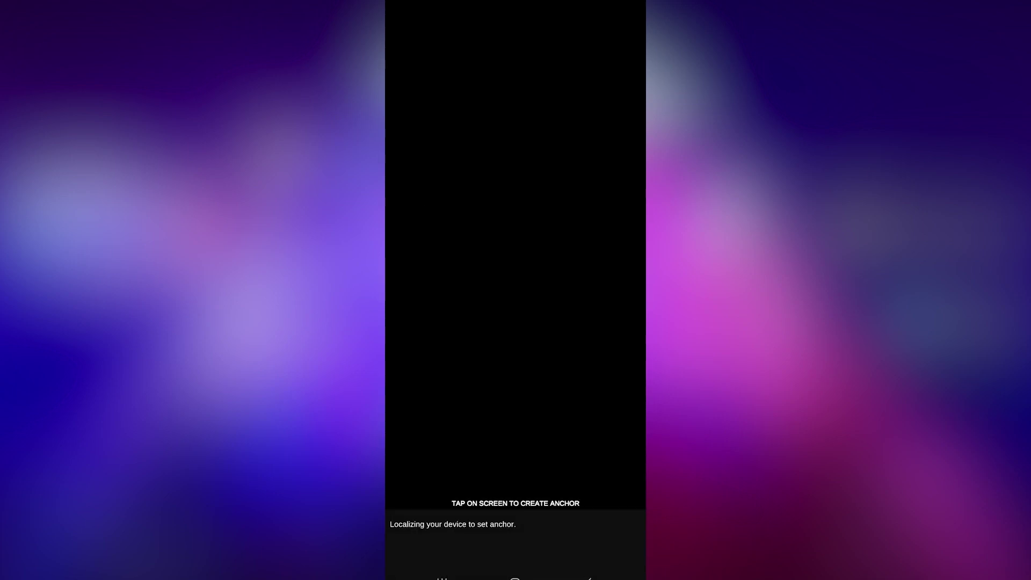